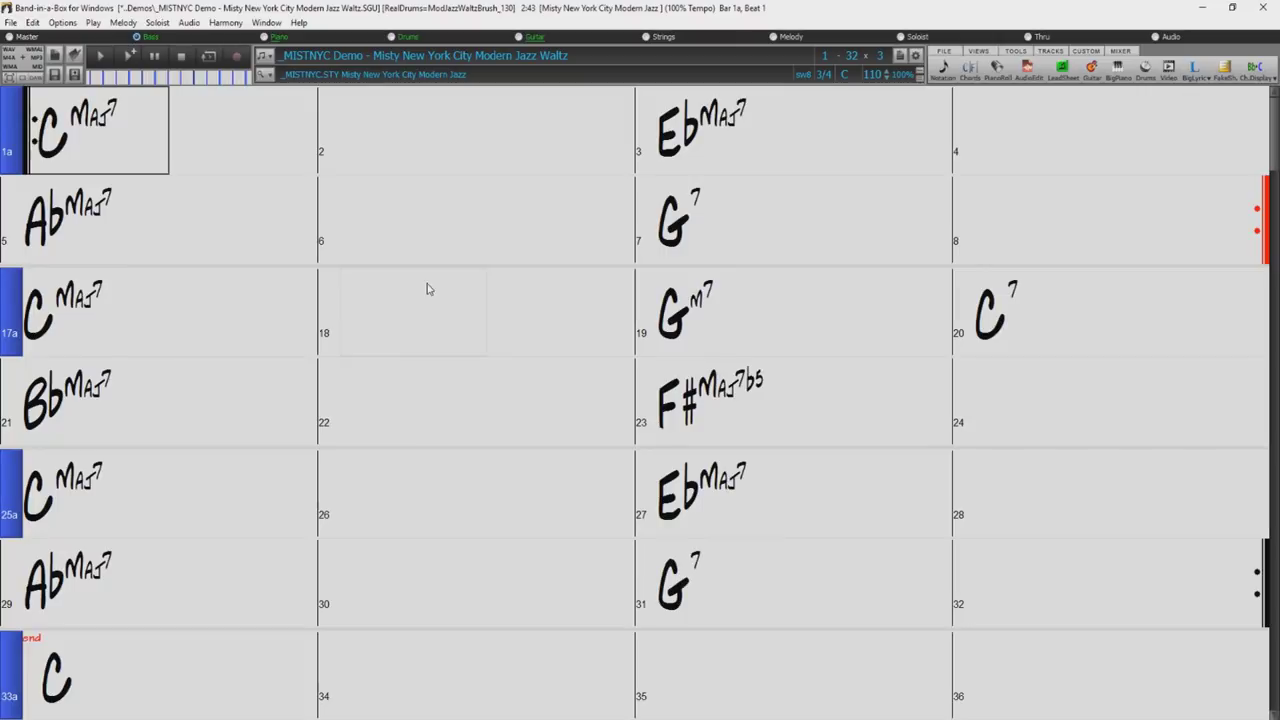
Open the shortcut menu on the empty bar 6 cell of the Misty New York City chord sheet
right_click(417, 230)
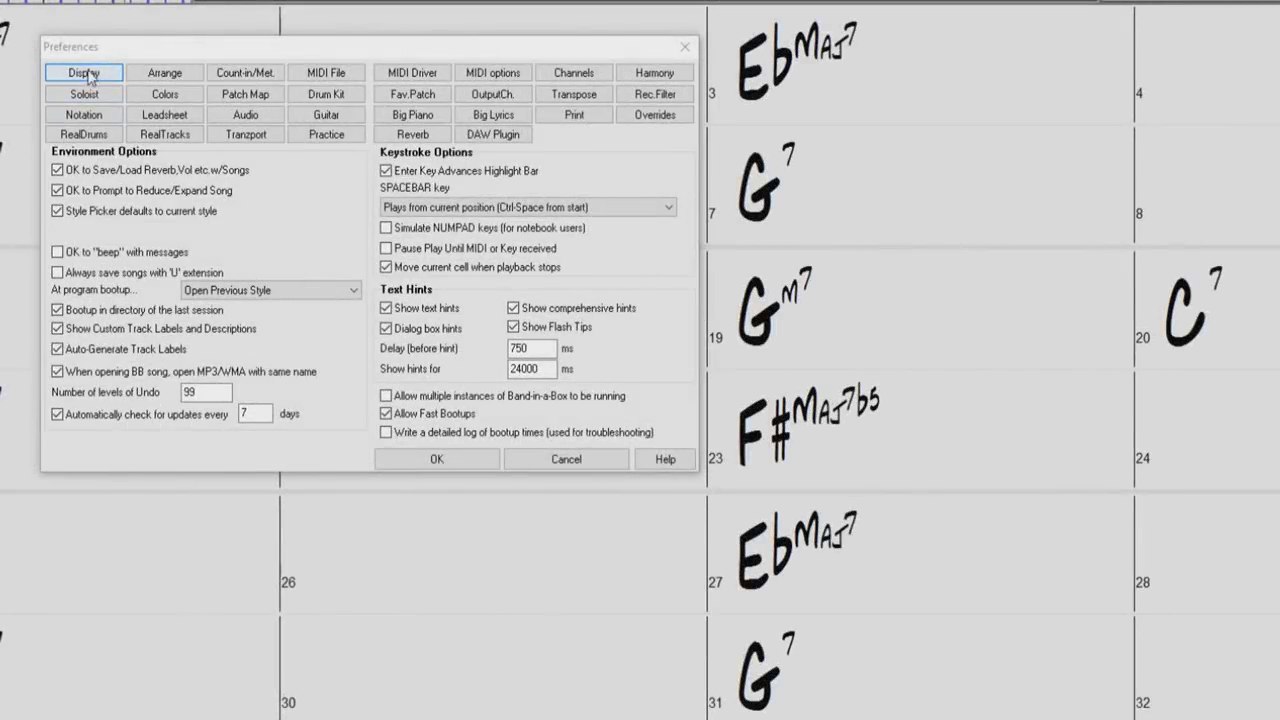
Go from the shortcut menu's Preferences to the Display Options dialog
left_click(95, 76)
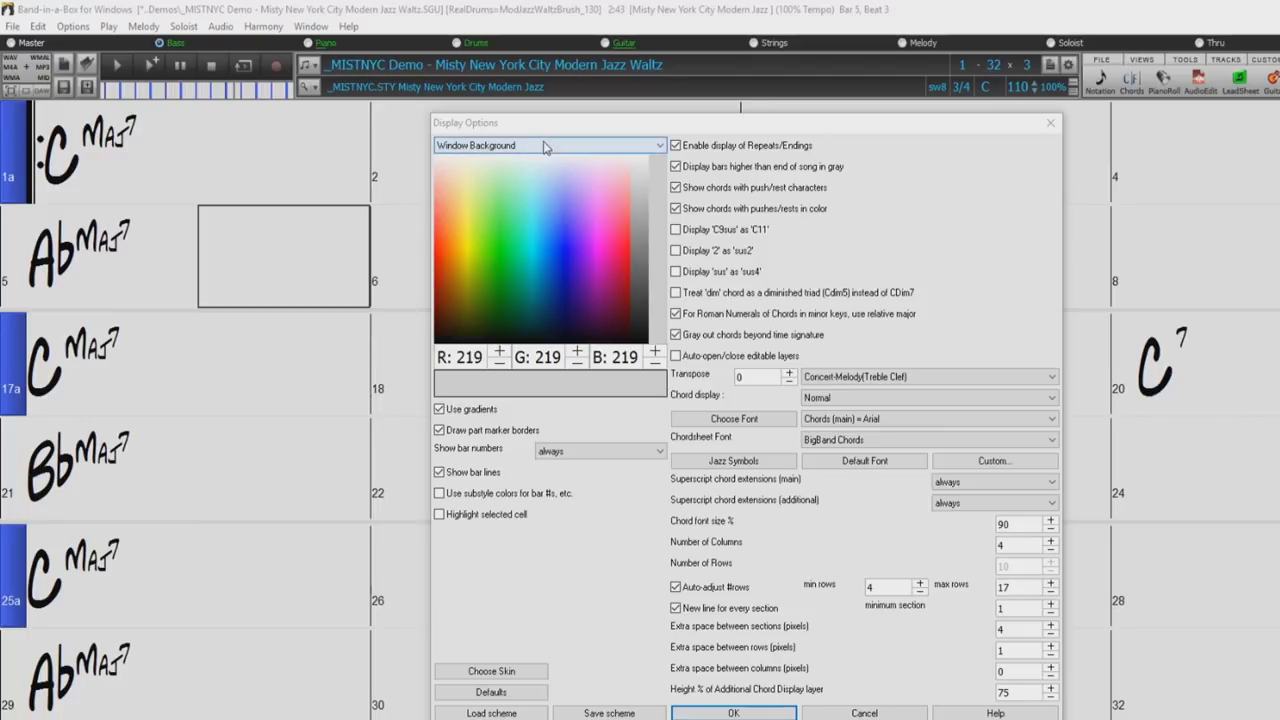
Choose Substyle A in the colour list and set its part markers to green (R 54, G 255, B 49)
left_click(660, 146)
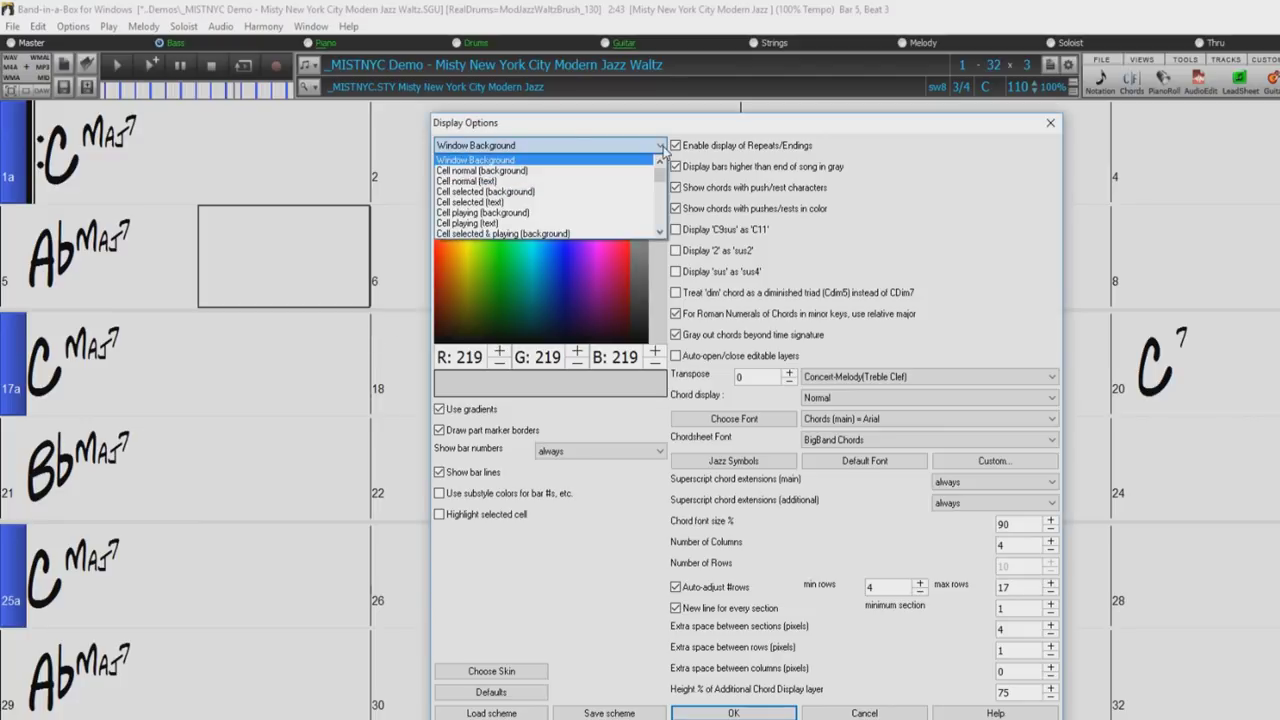
scroll(659, 177, "down", 5)
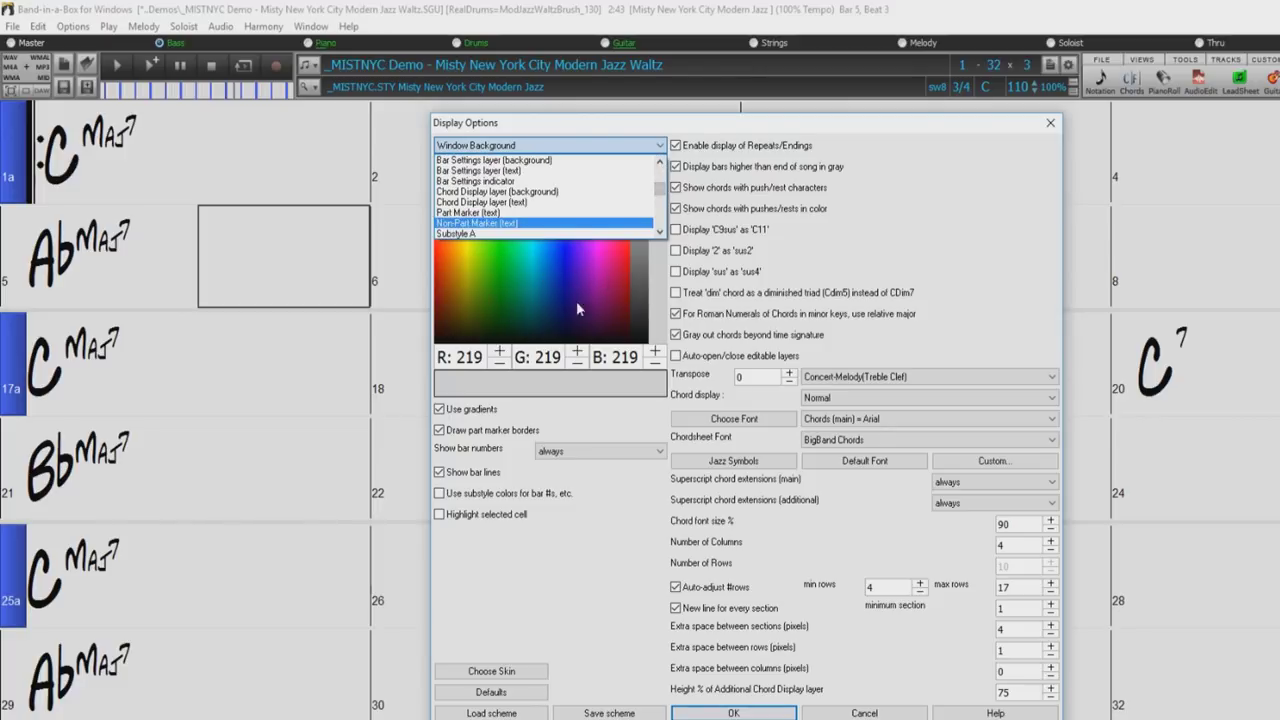
left_click(461, 232)
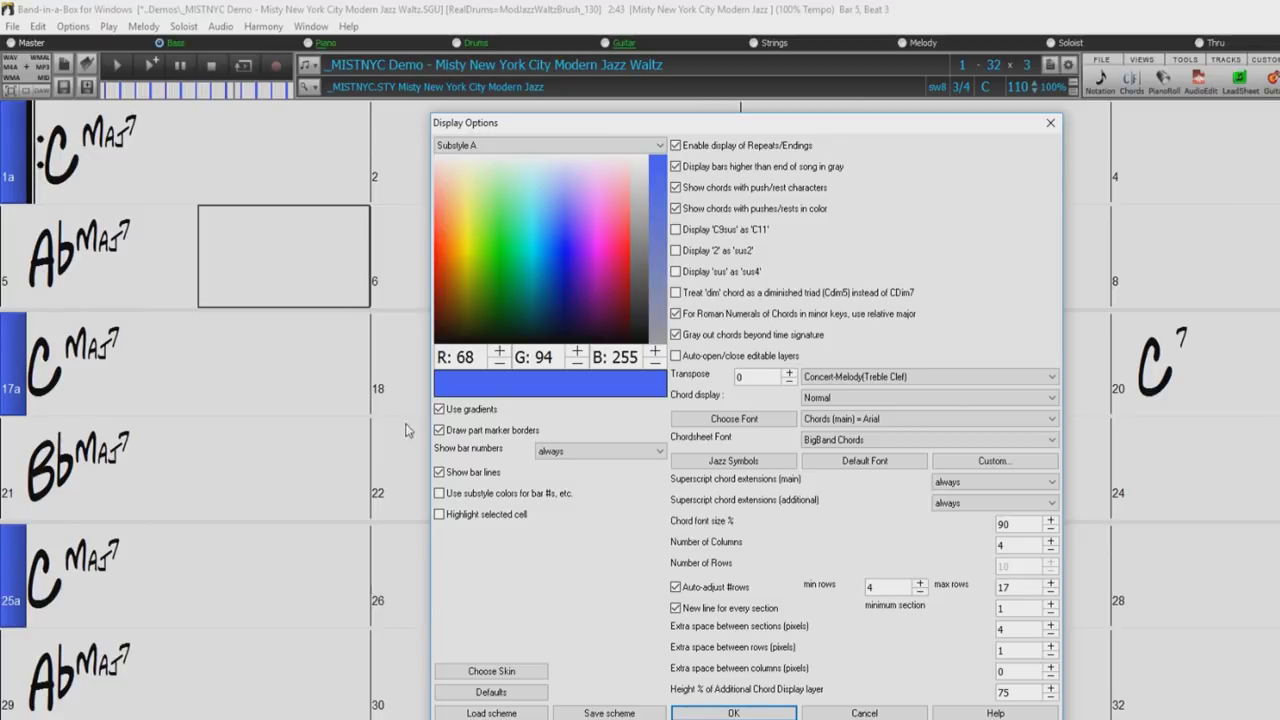
left_click(493, 230)
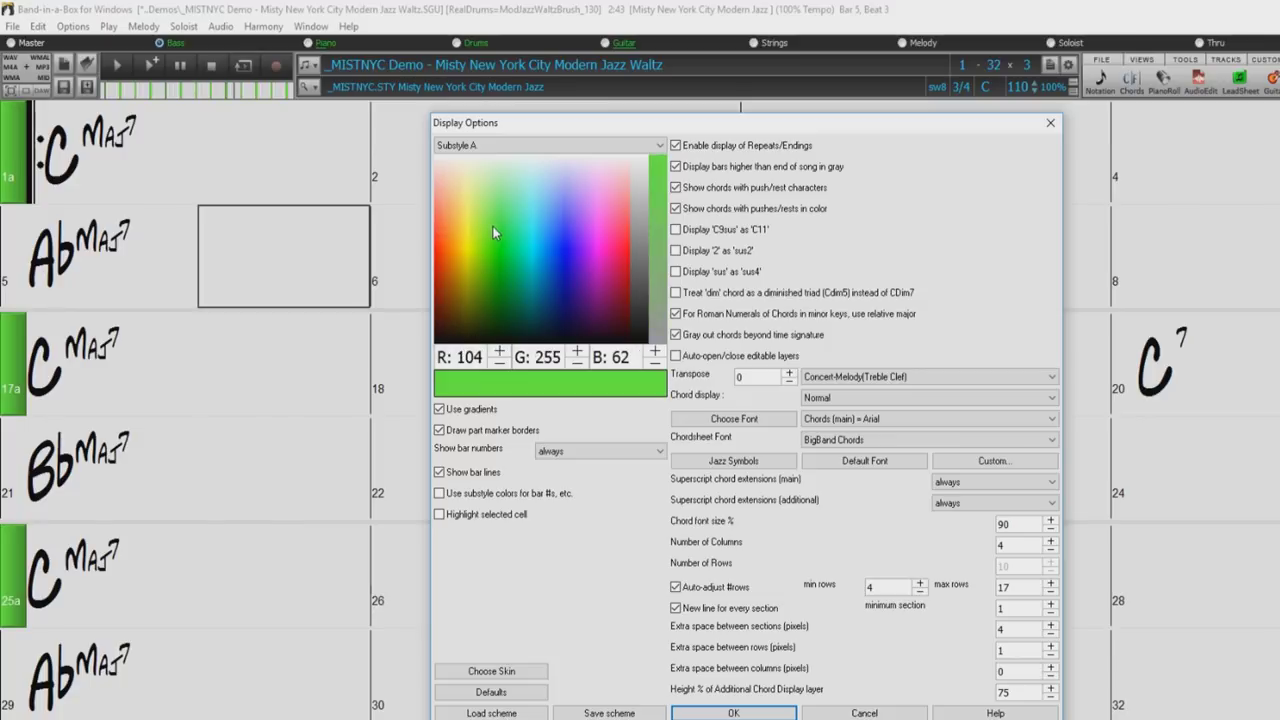
left_click(618, 211)
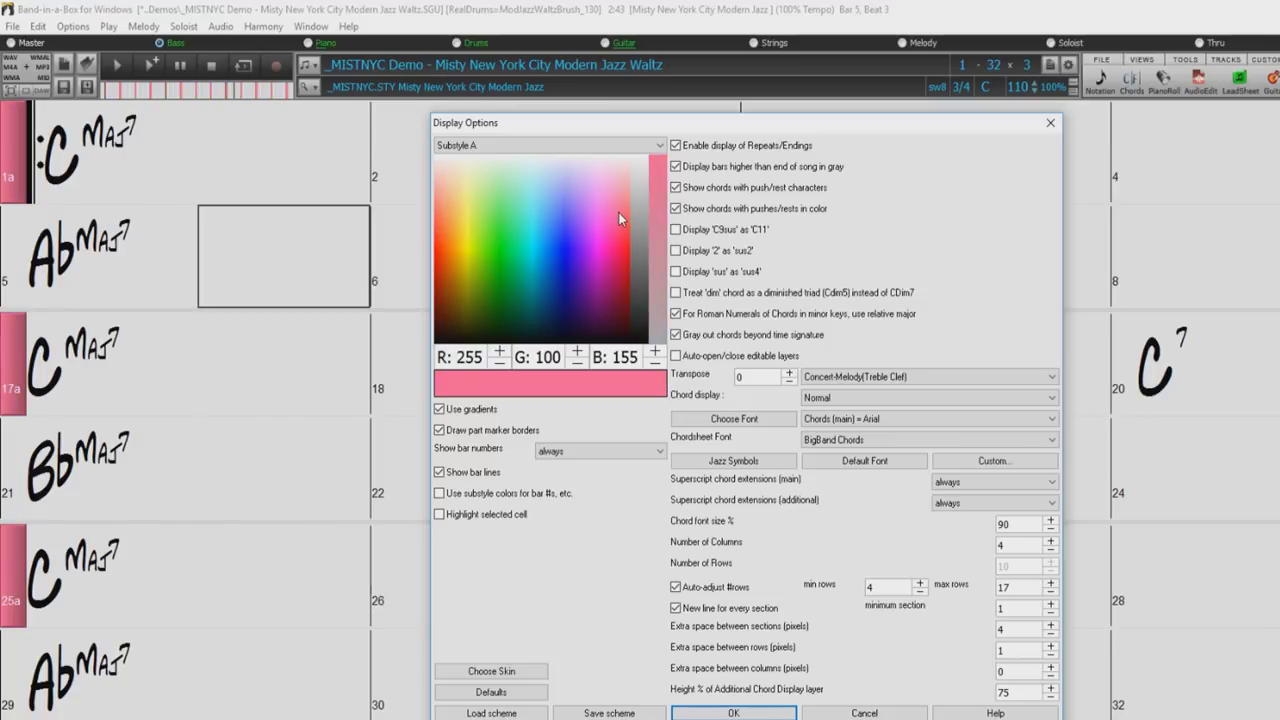
left_click(584, 178)
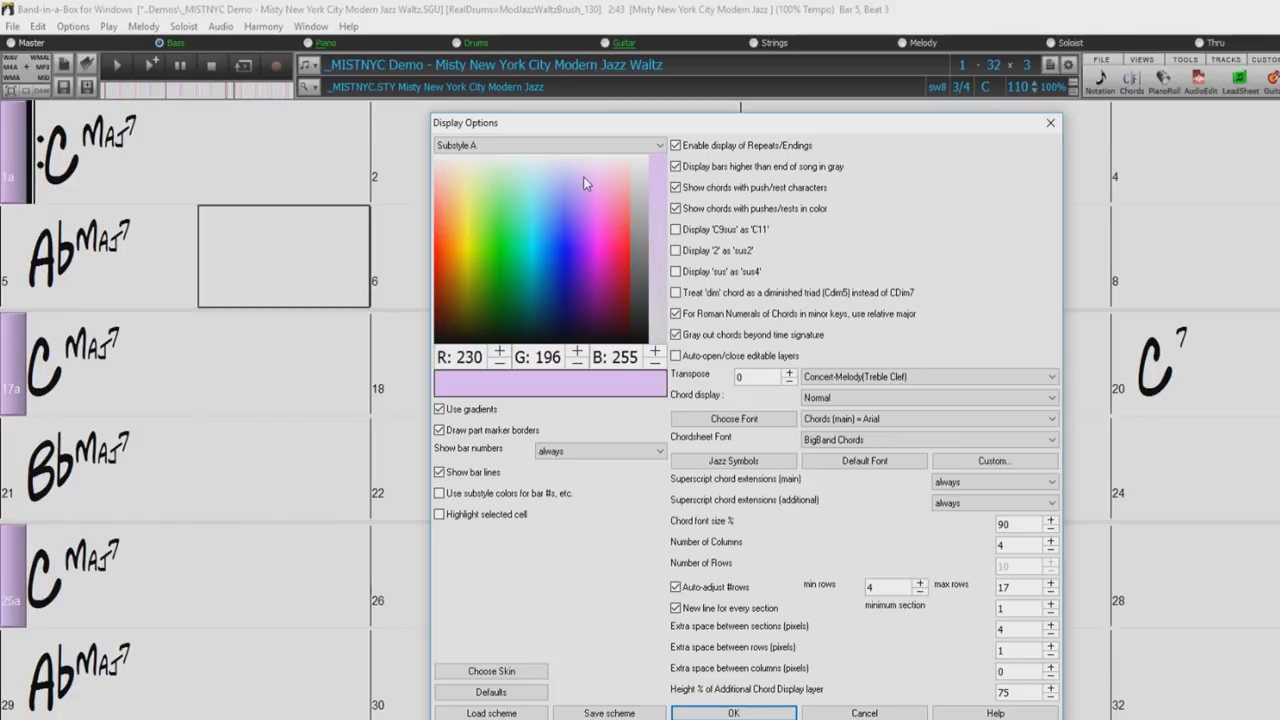
left_click(500, 232)
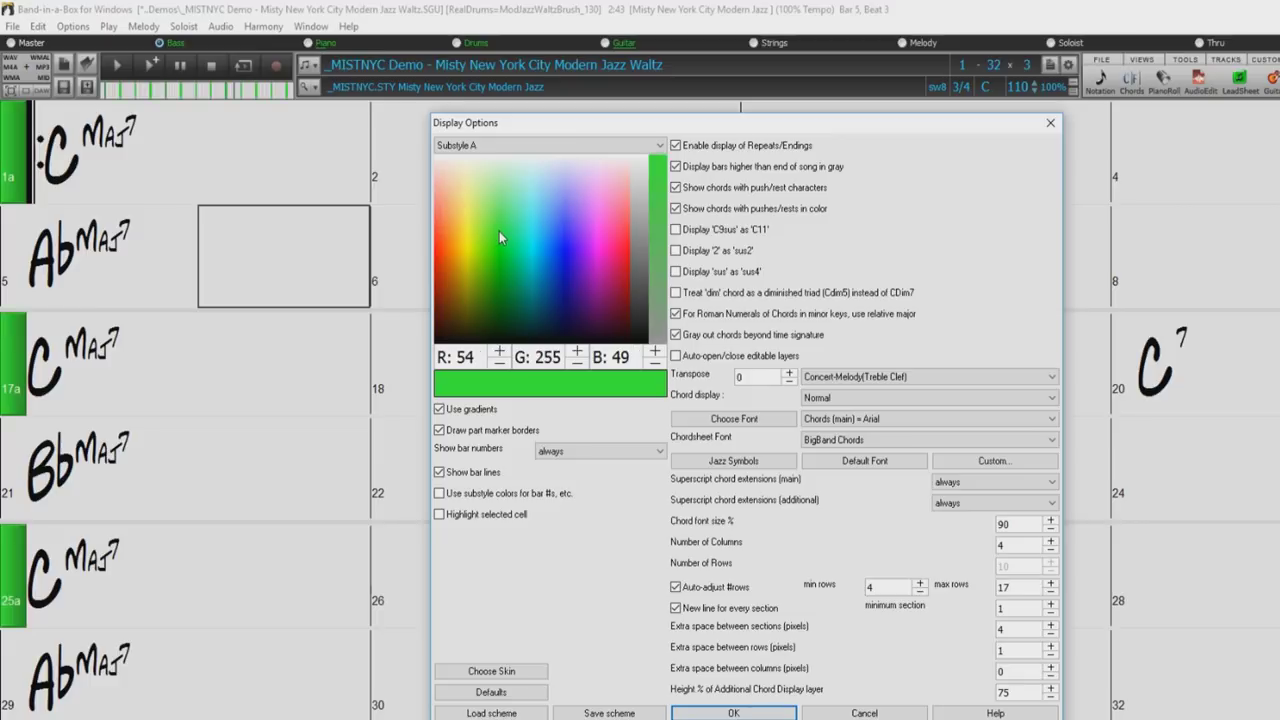
Turn off gradients on the part markers and show bar numbers only at new rows
left_click(440, 409)
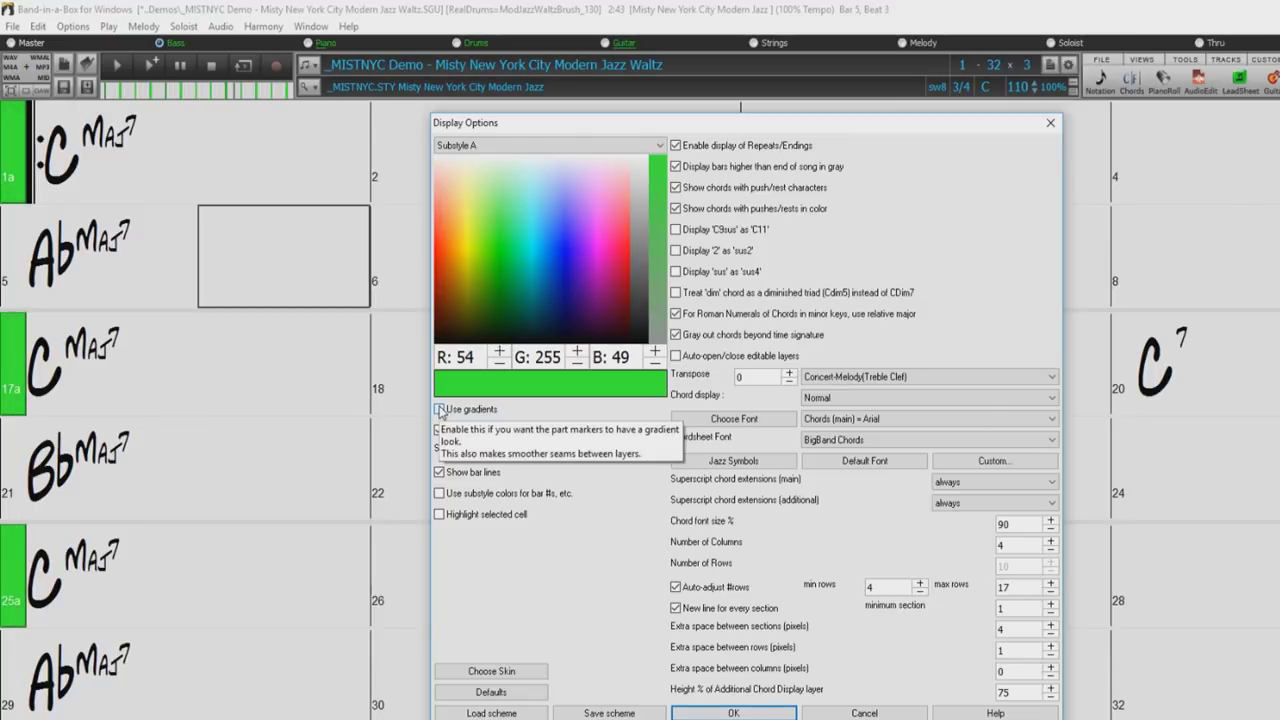
left_click(440, 409)
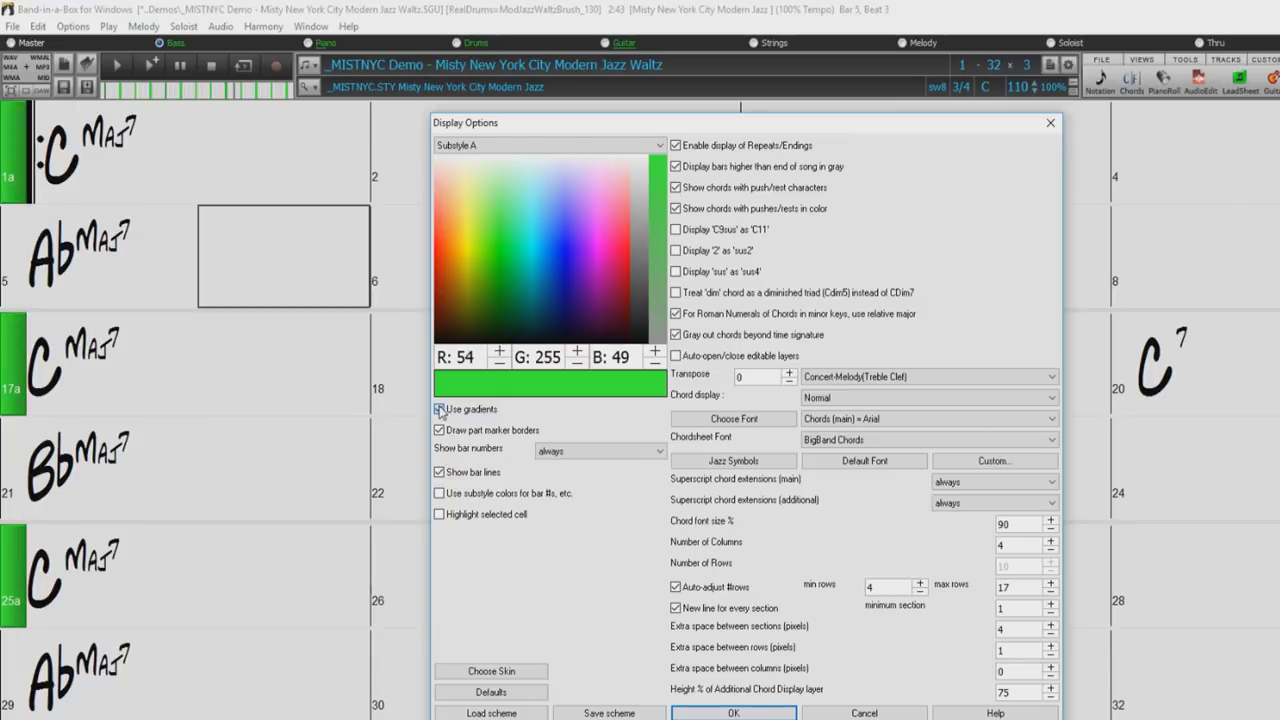
left_click(440, 409)
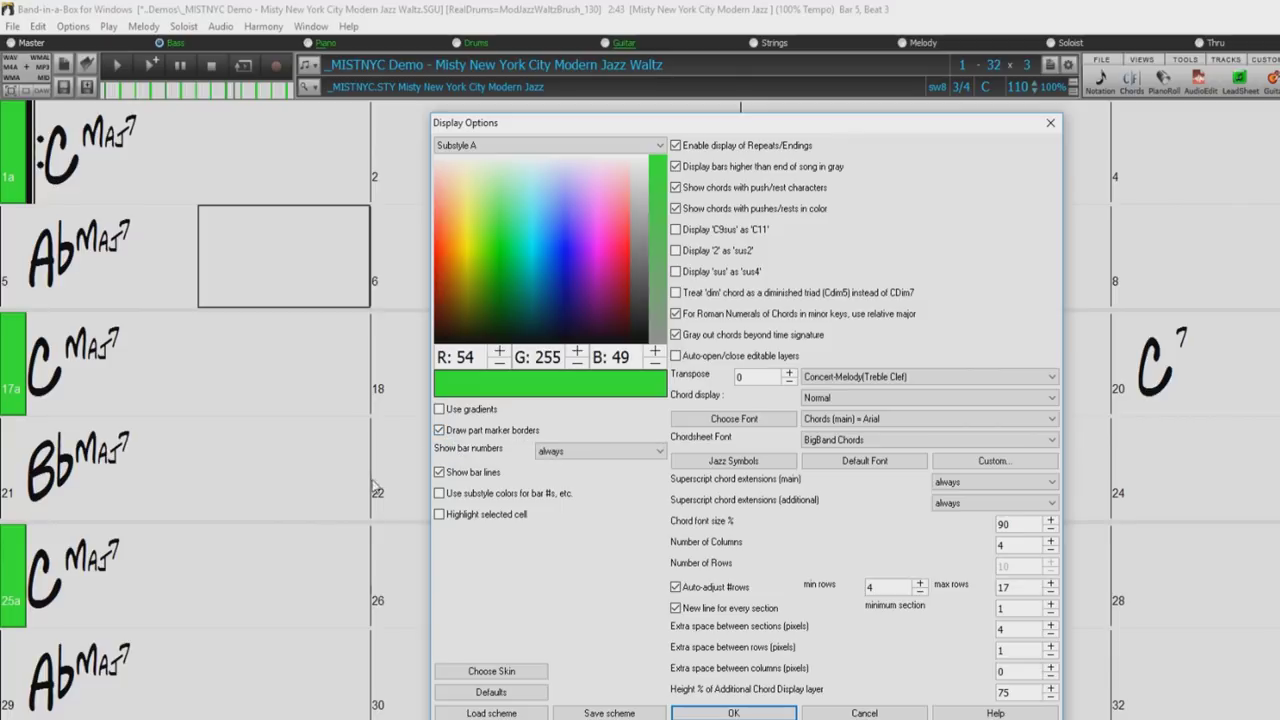
left_click(642, 456)
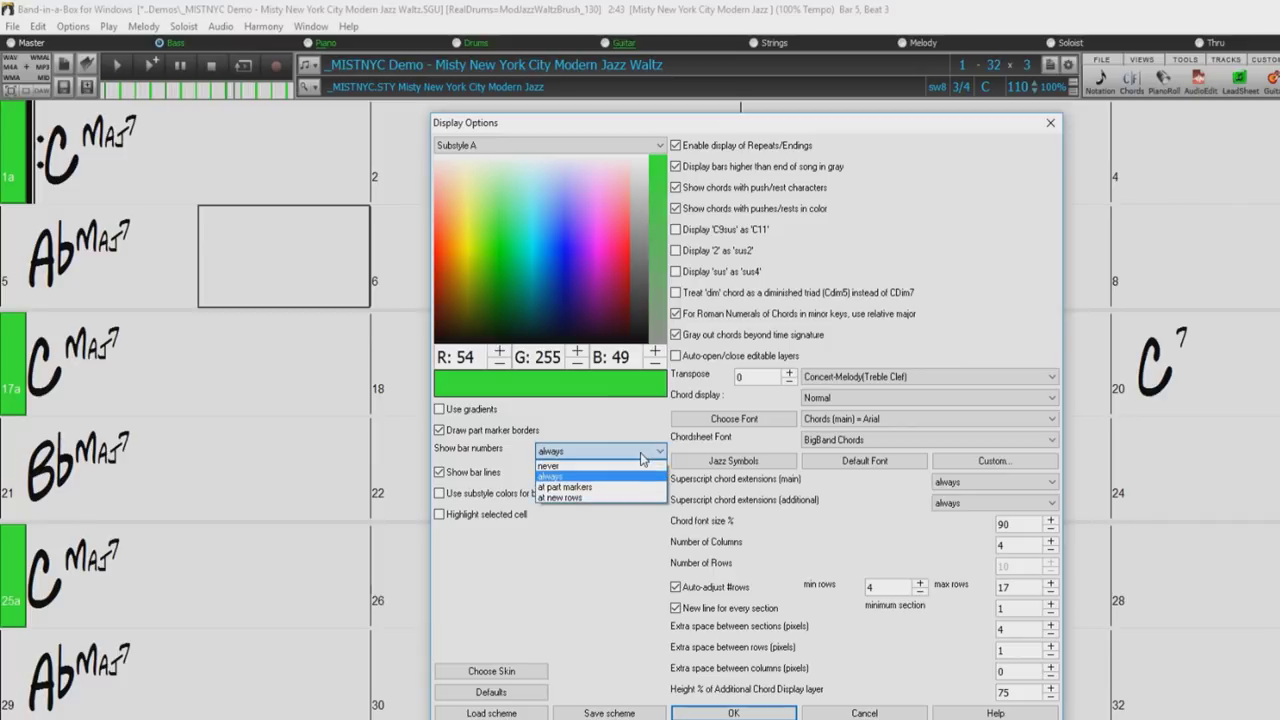
left_click(570, 468)
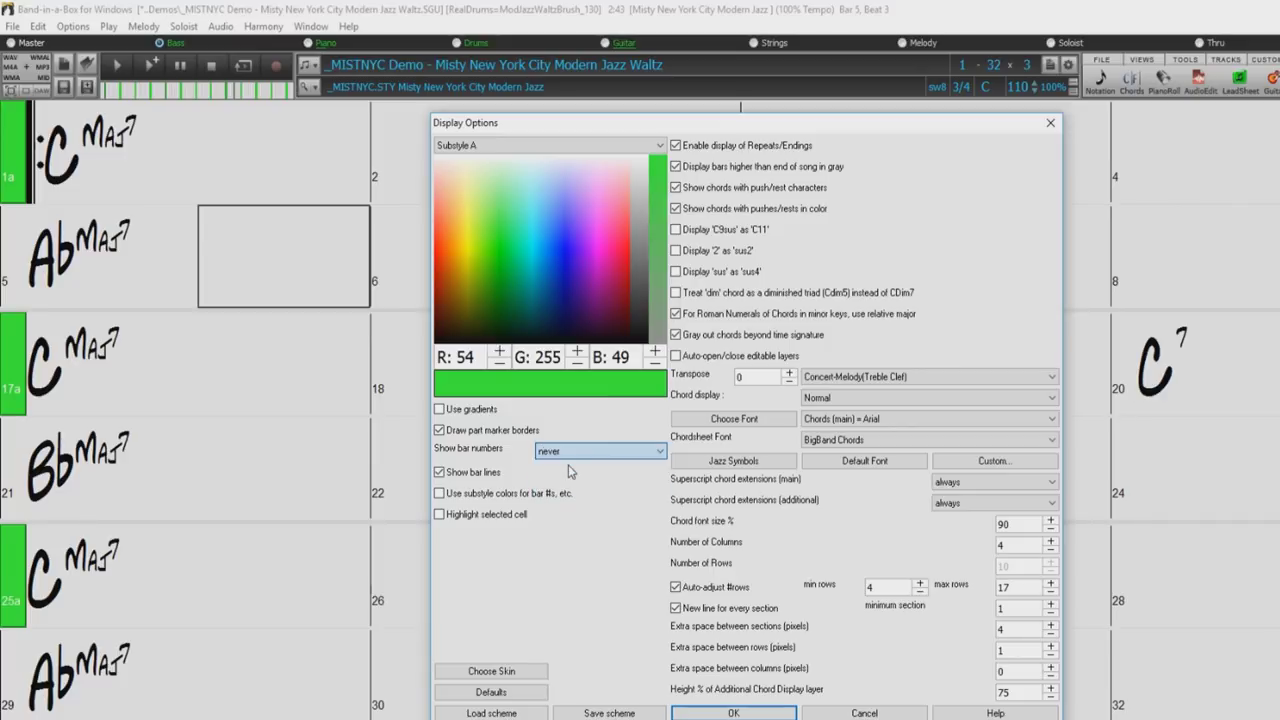
left_click(645, 455)
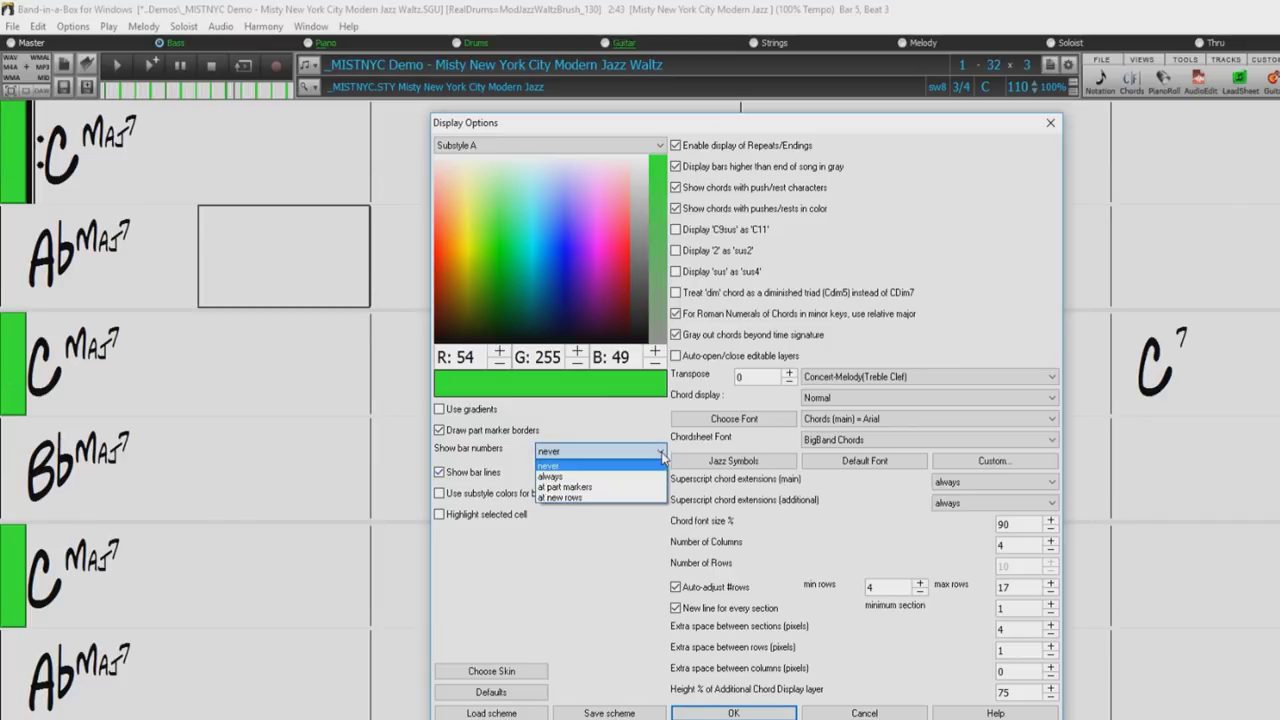
left_click(588, 498)
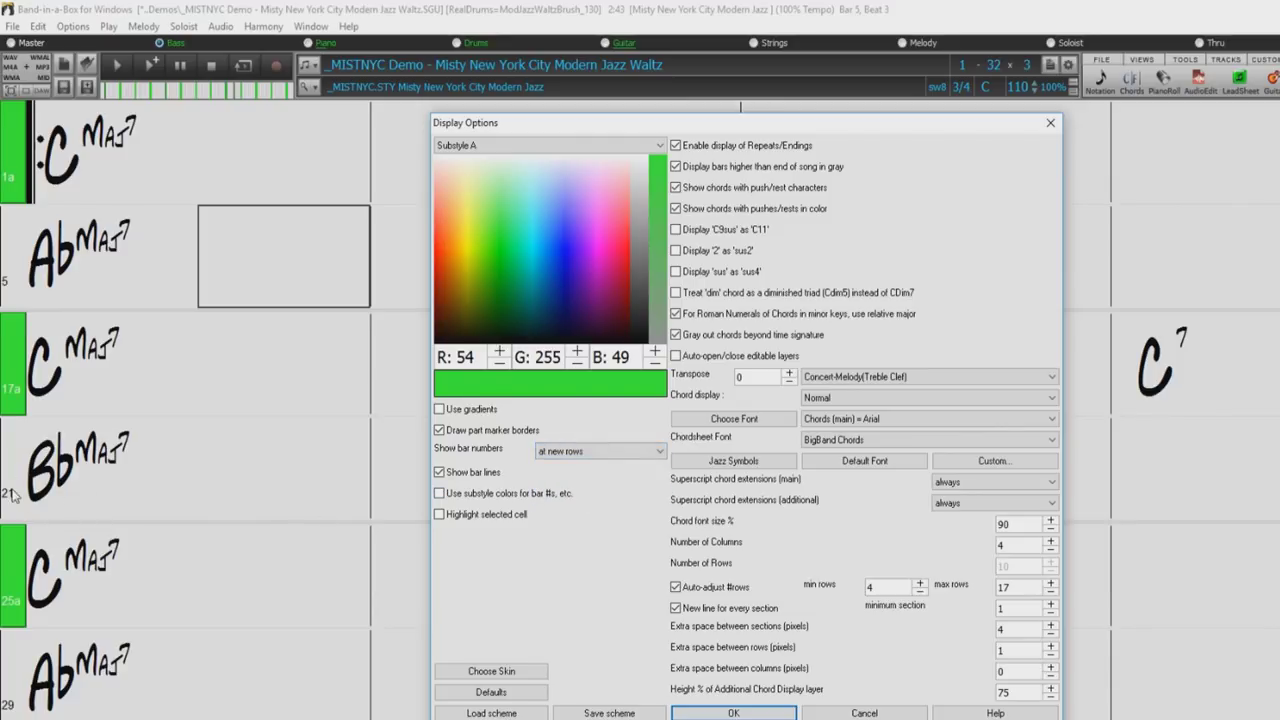
Keep bar lines shown, with bar numbers and lines in grey rather than substyle colours
left_click(438, 473)
left_click(438, 473)
left_click(439, 494)
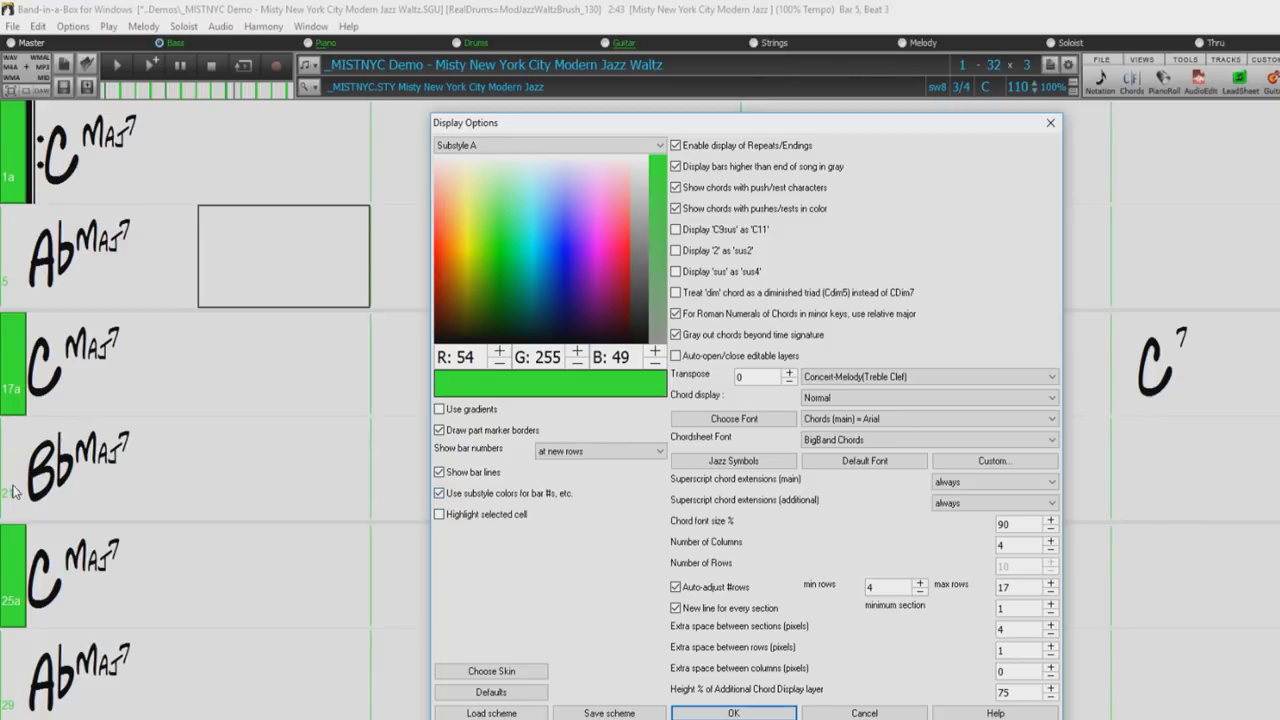
left_click(439, 494)
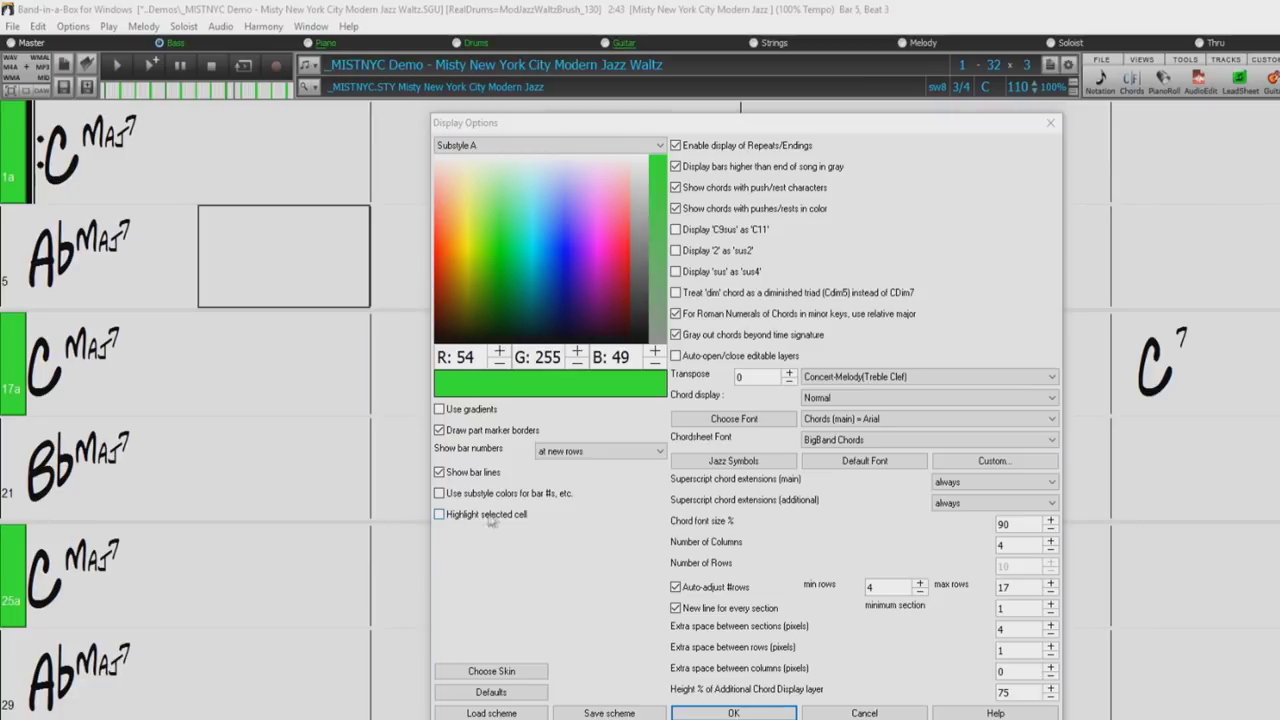
Enable selected-cell highlighting and colour it pale cyan (R 207, G 255, B 255)
left_click(439, 515)
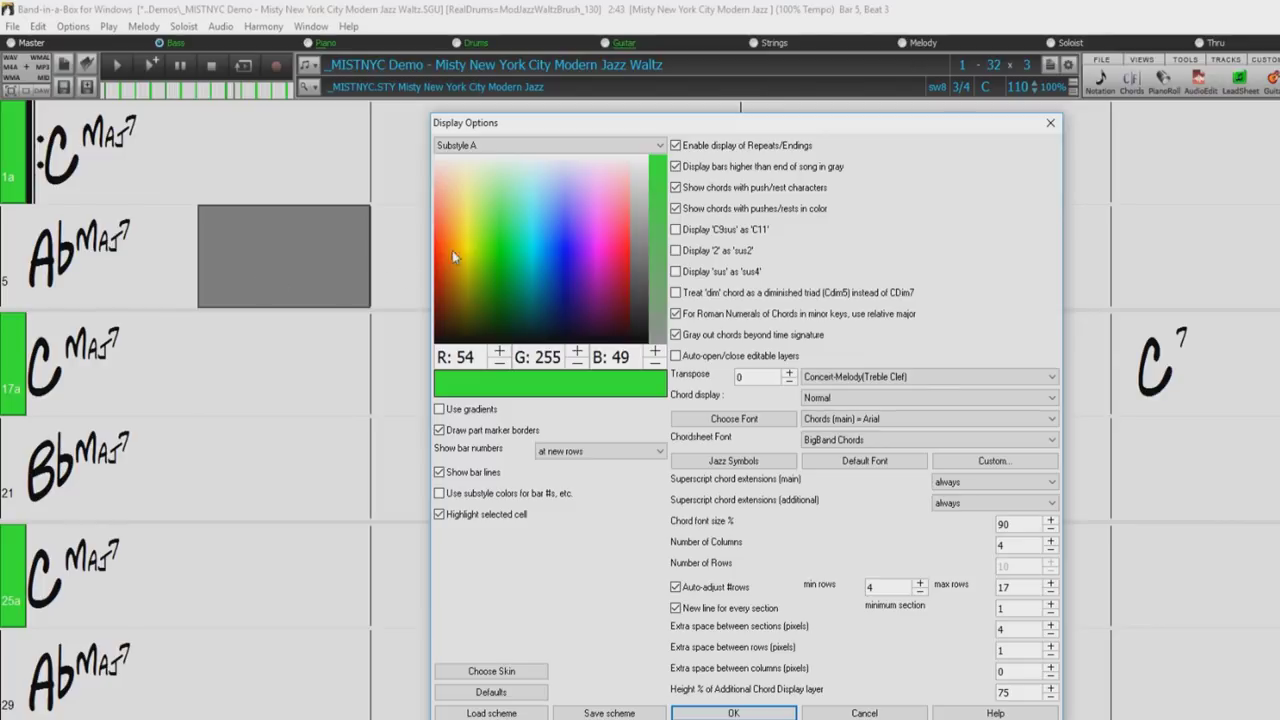
left_click(659, 145)
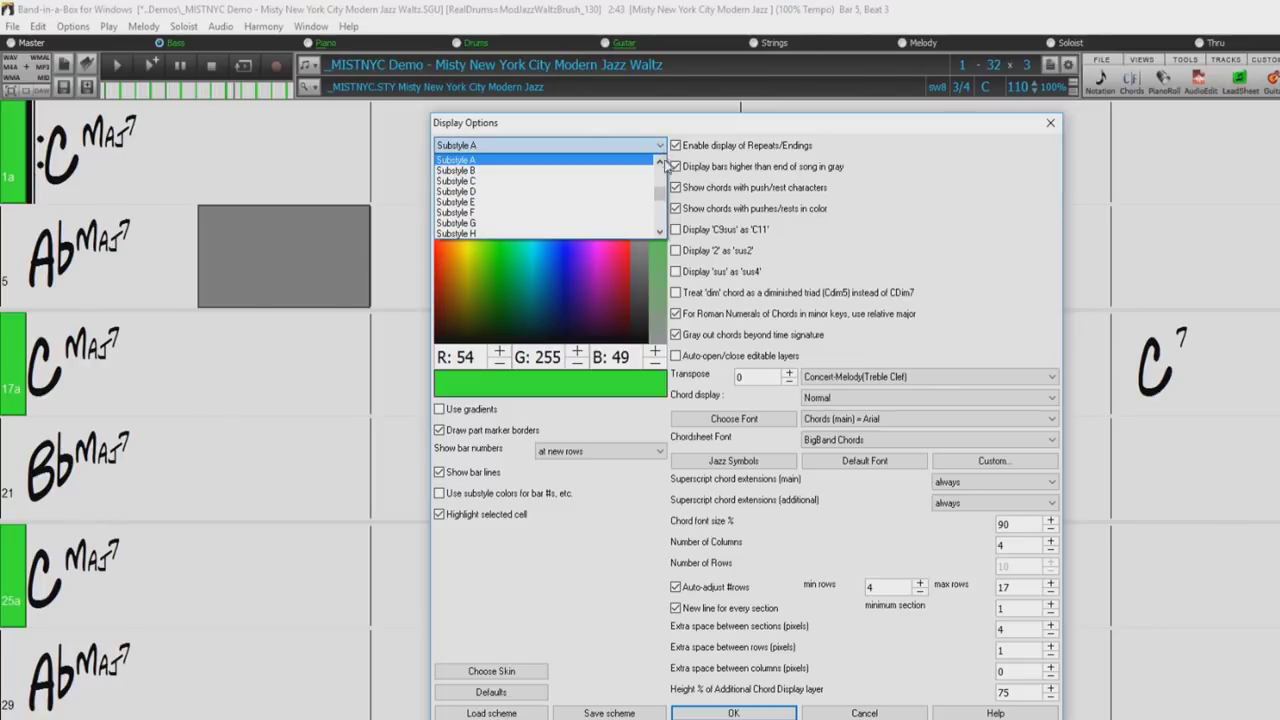
left_click_drag(661, 195, 661, 185)
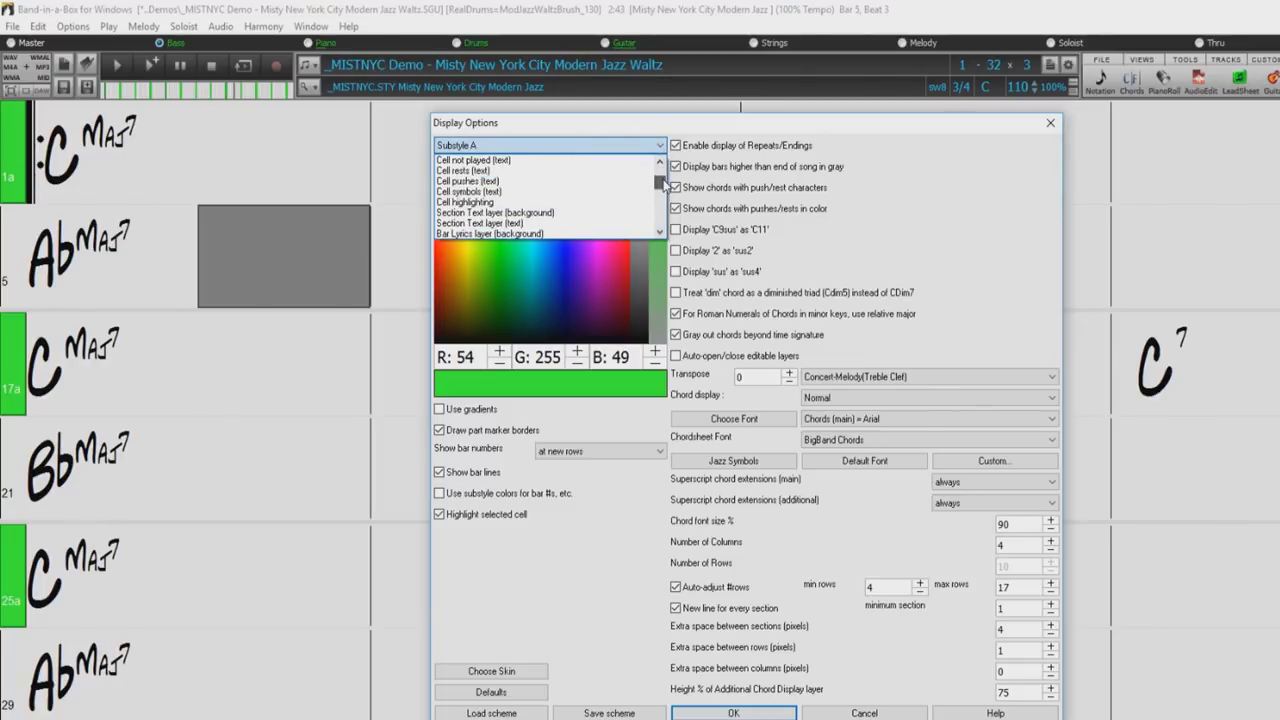
left_click(469, 203)
left_click(606, 197)
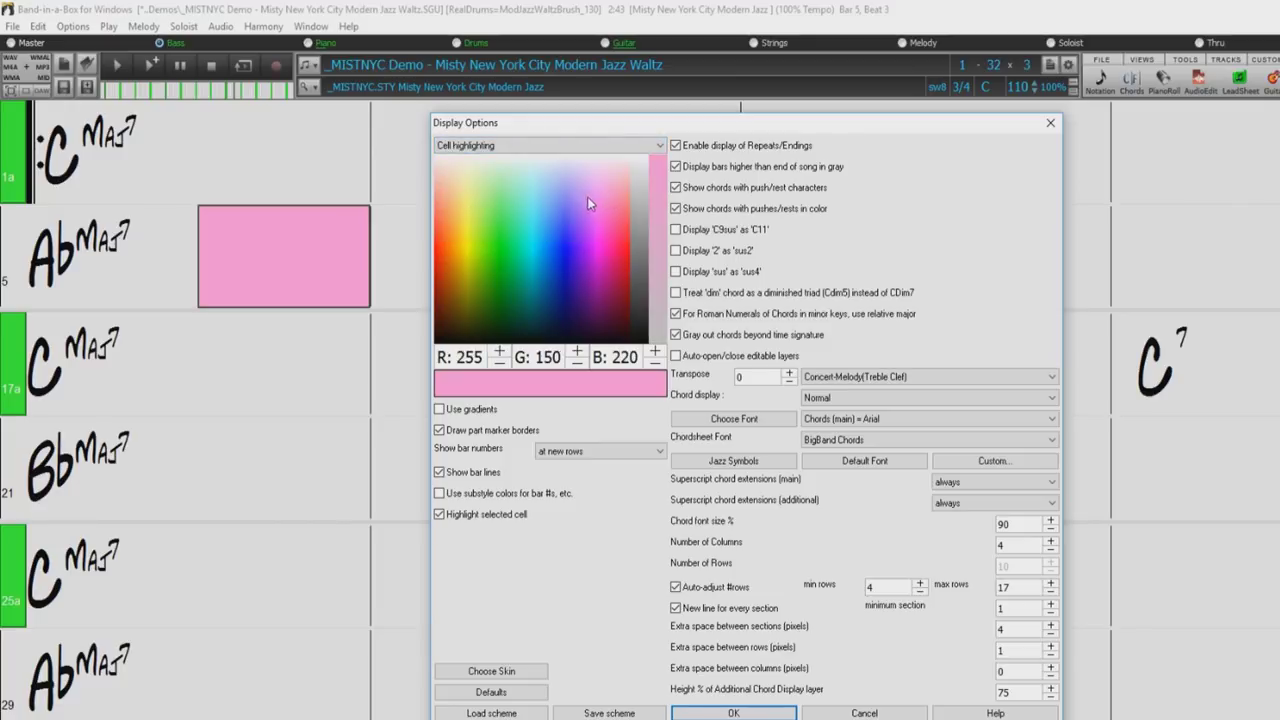
left_click(569, 210)
left_click(498, 225)
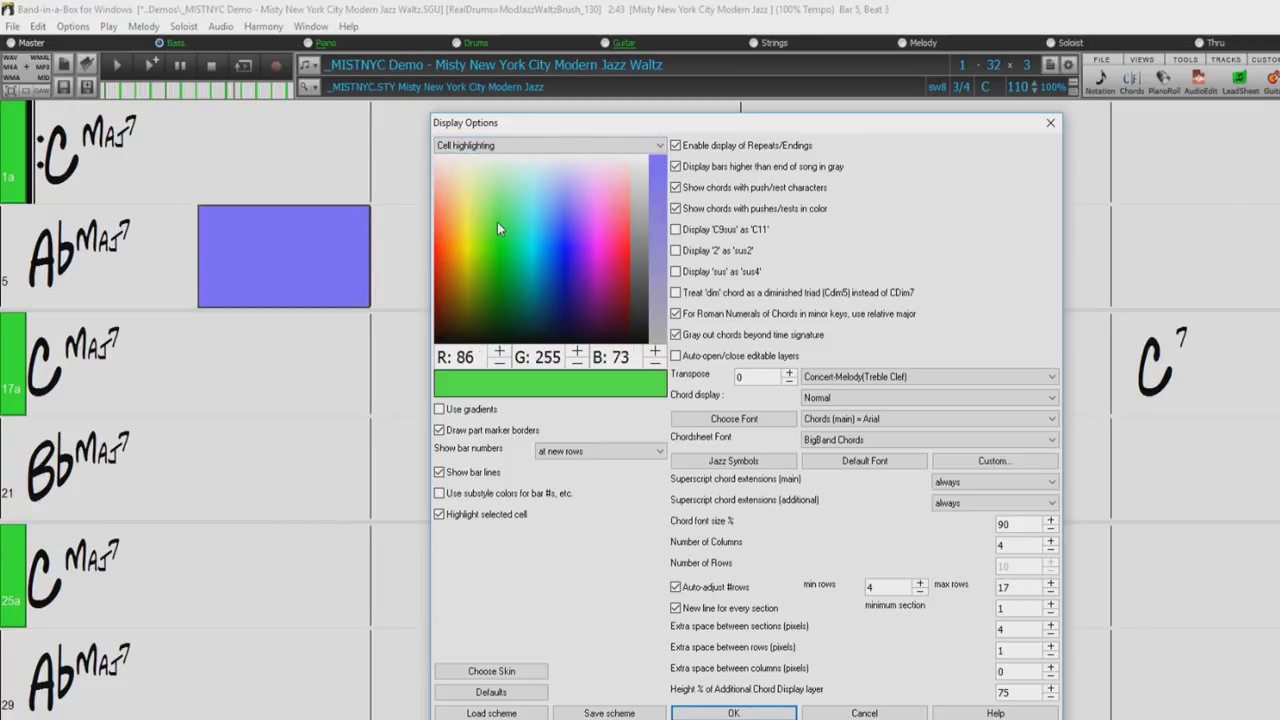
left_click(532, 173)
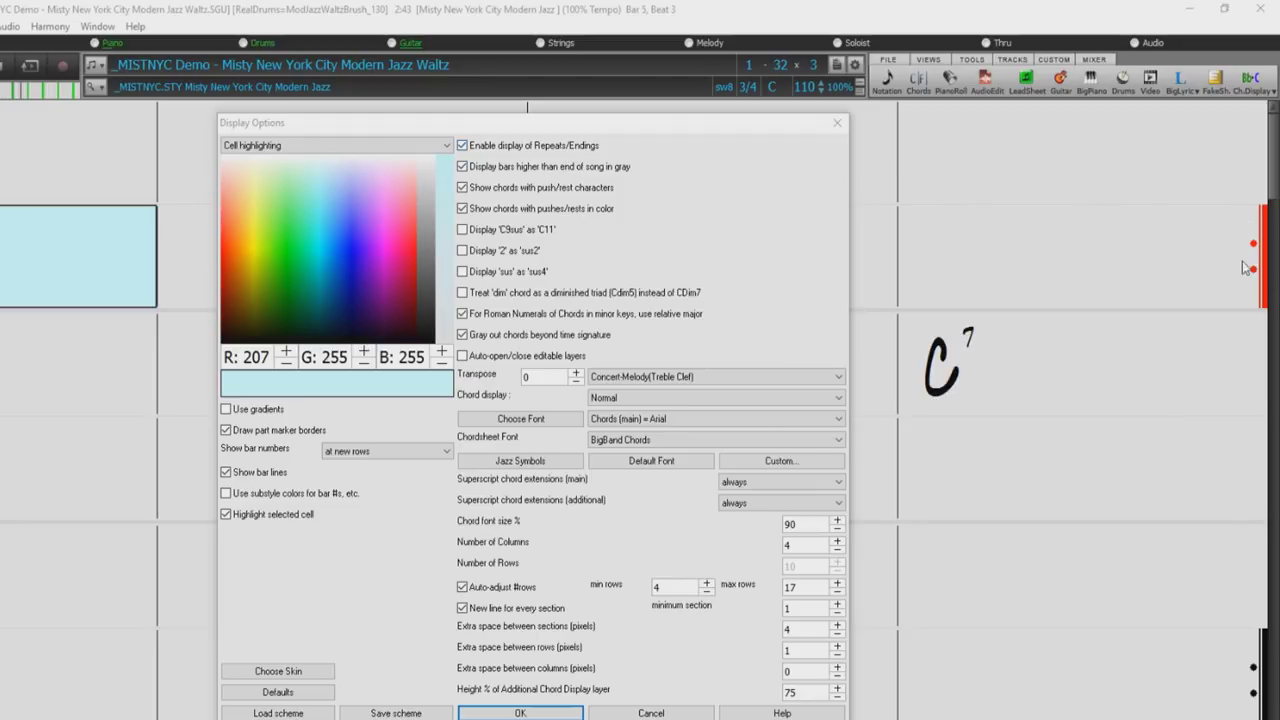
Keep repeats and endings displayed on the chord sheet
left_click(463, 148)
left_click(463, 147)
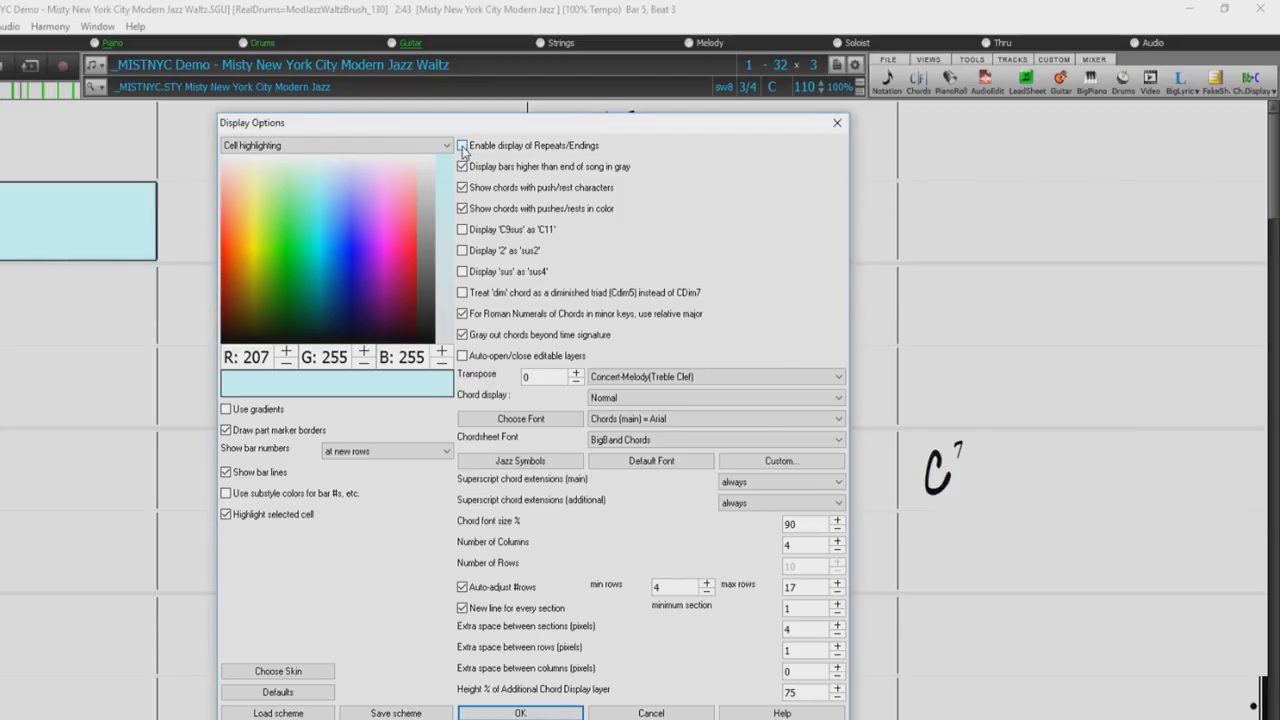
left_click(463, 147)
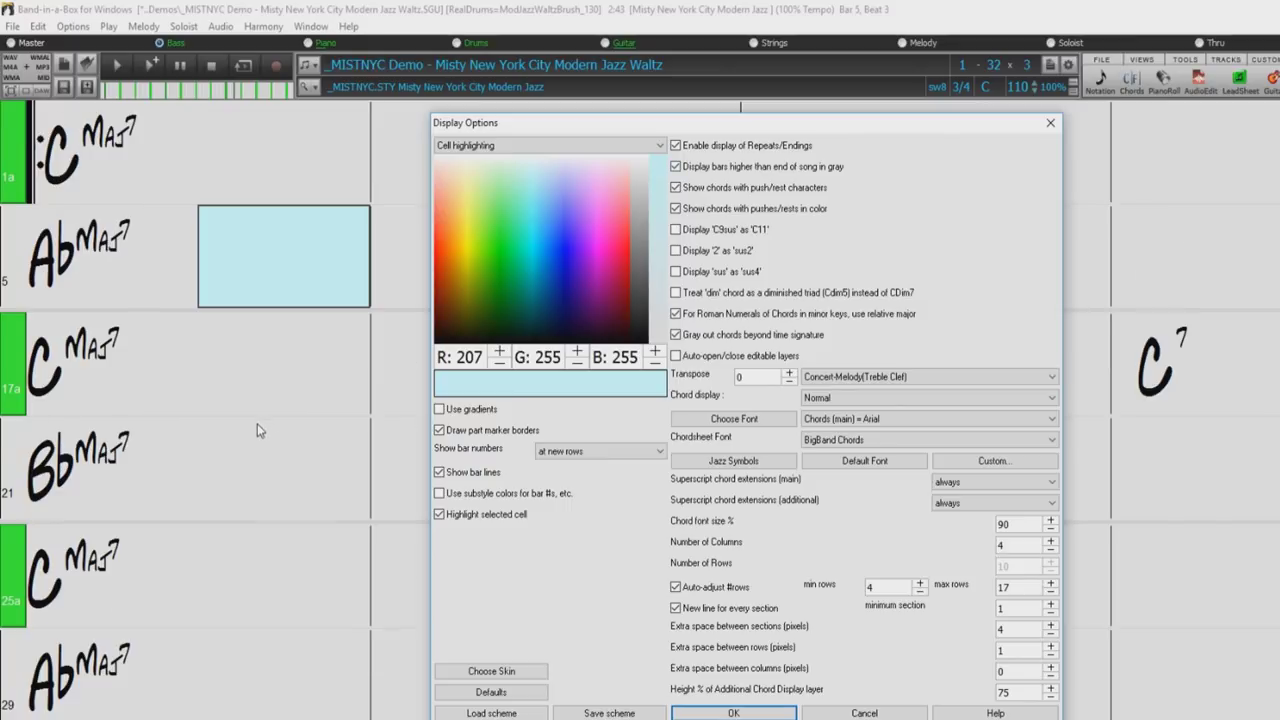
Keep push/rest marks shown and draw chords with pushes and rests in colour
scroll(262, 436, "down", 3)
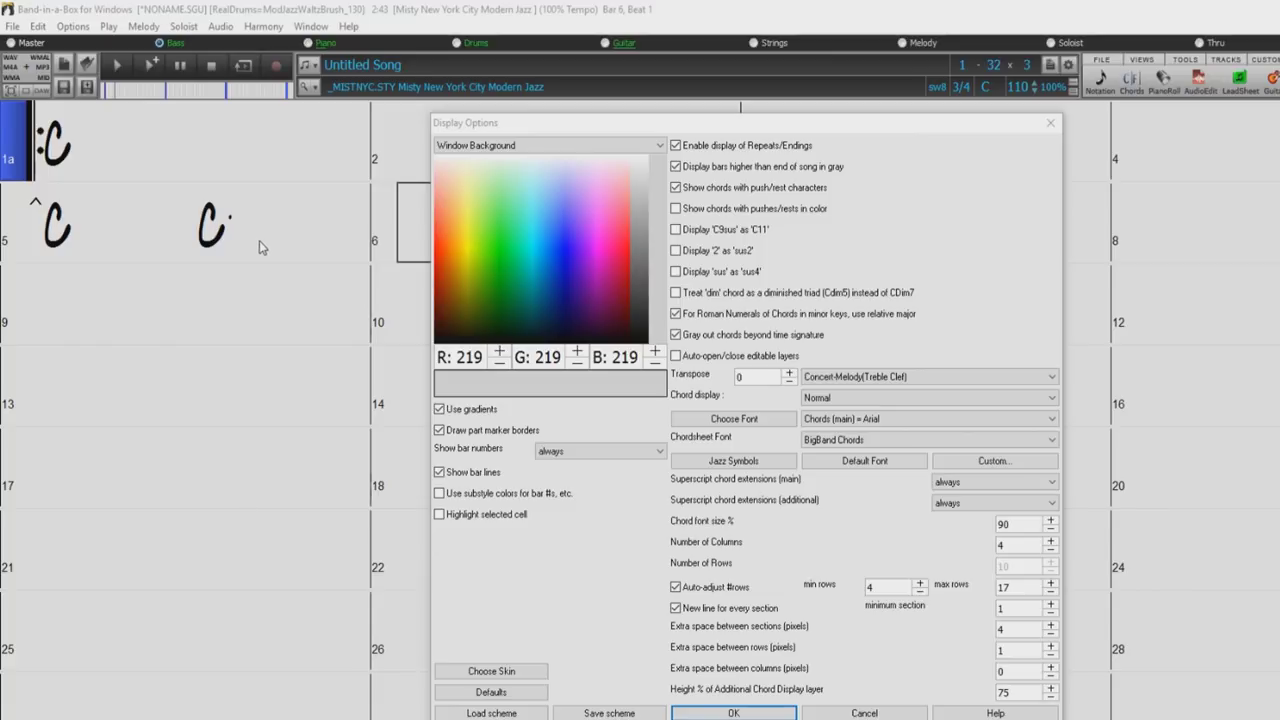
left_click(679, 195)
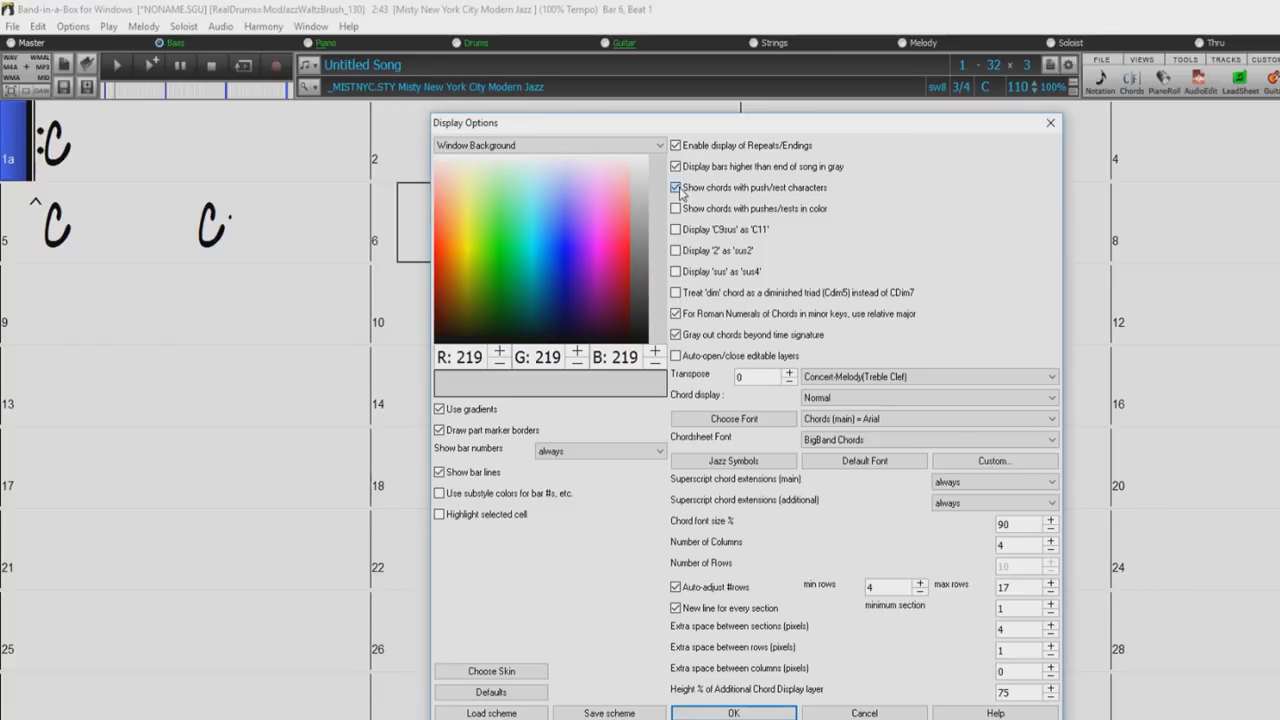
left_click(677, 189)
left_click(676, 209)
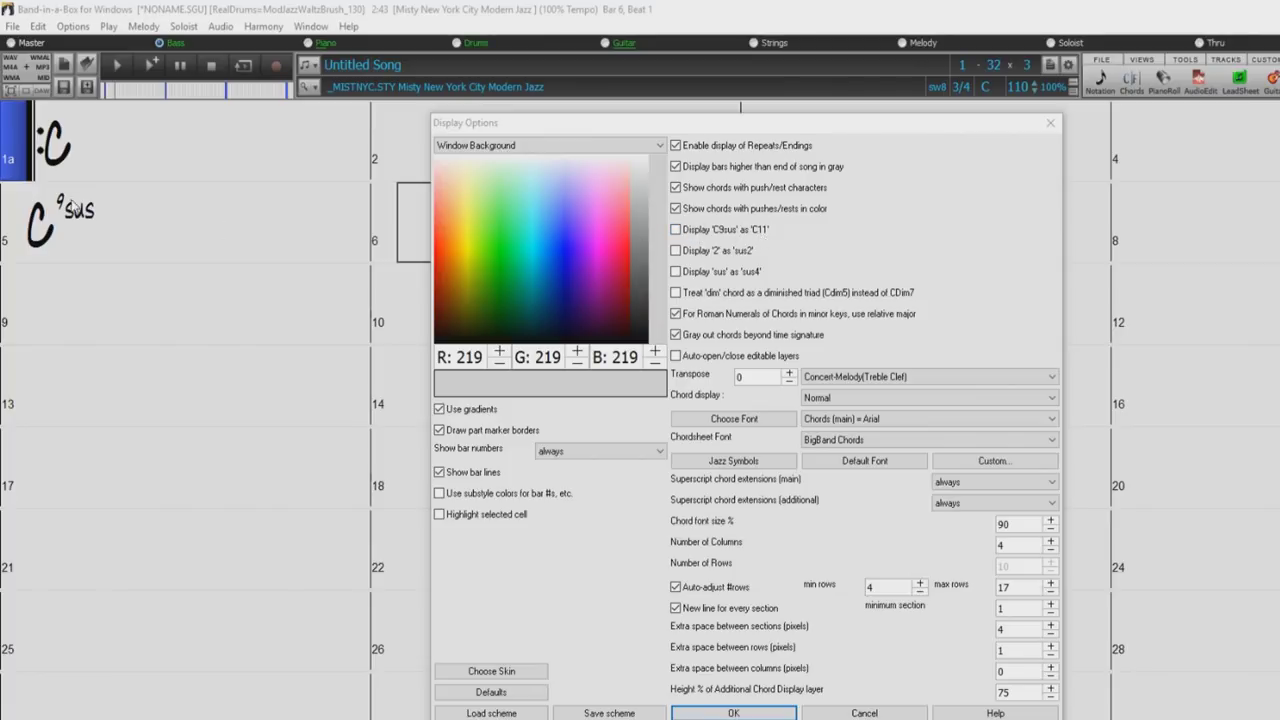
Display C9sus chords as C11 and confirm the Display Options
left_click(676, 230)
left_click(676, 230)
left_click(676, 230)
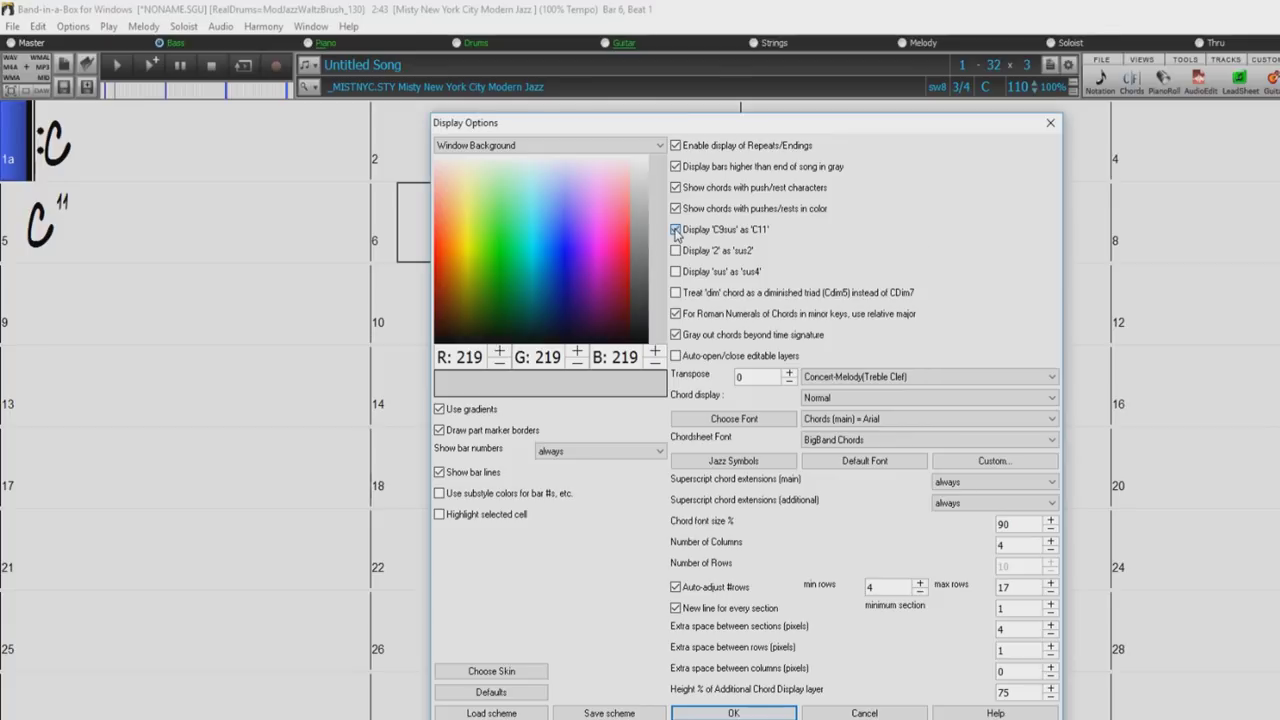
left_click(676, 230)
left_click(712, 712)
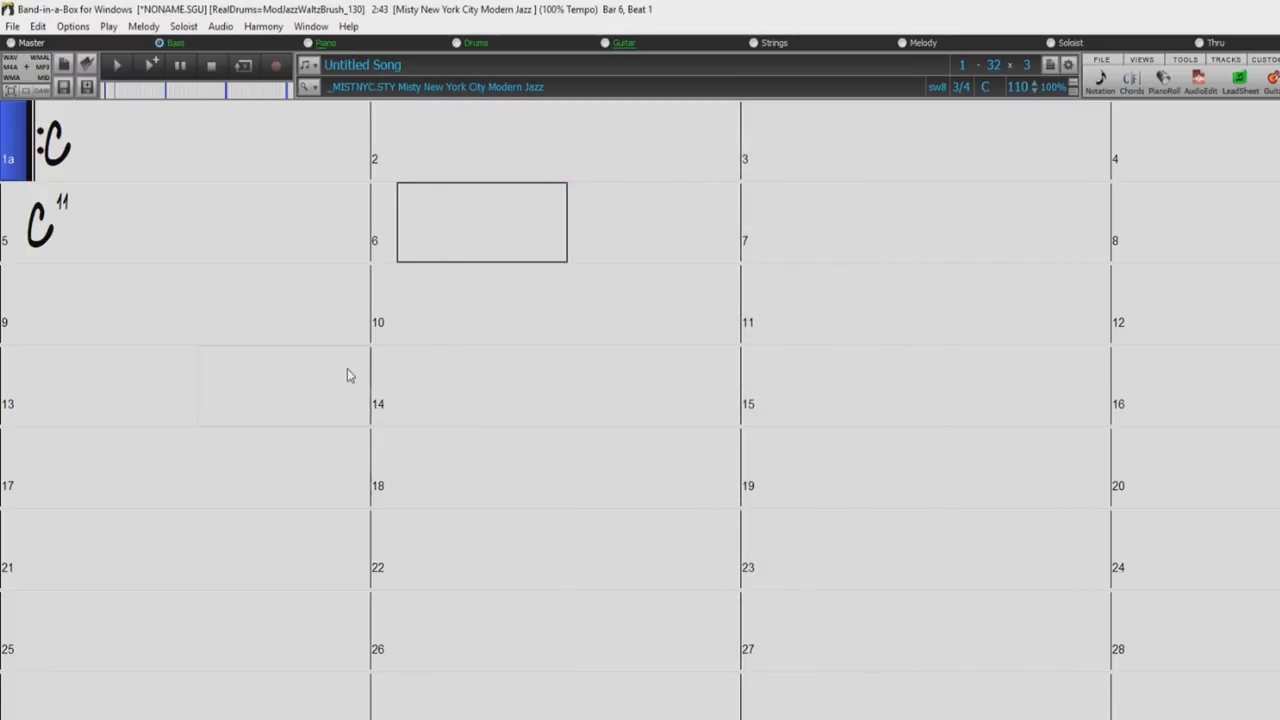
Enter C11 at bar 5 beat 3 and C9sus in bar 6
left_click(280, 223)
type("C11")
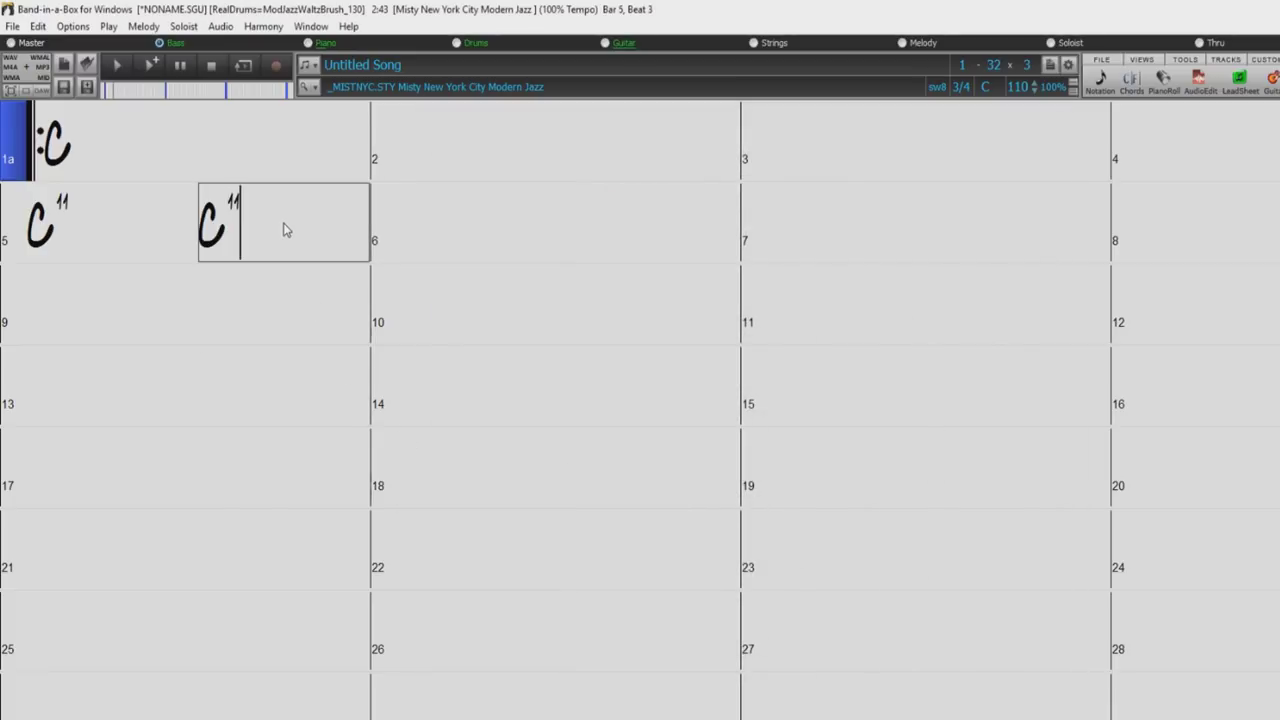
key("Return")
type("C")
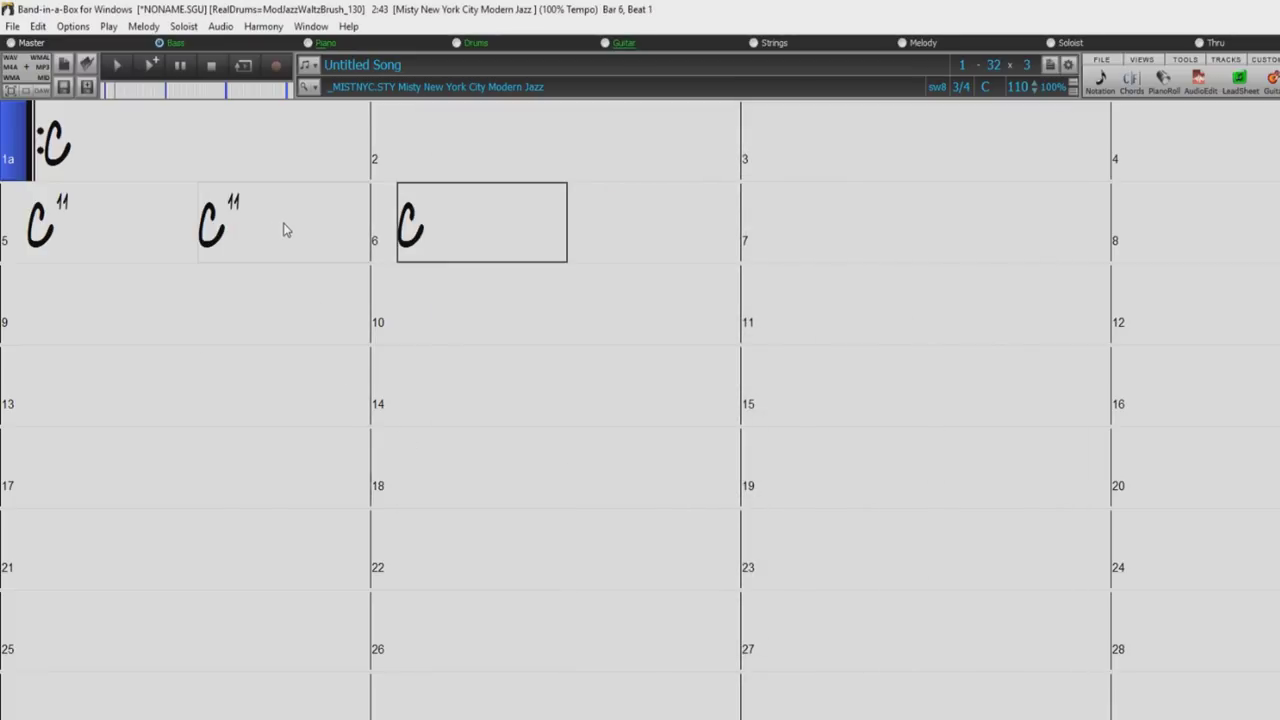
type("9sus")
key("Return")
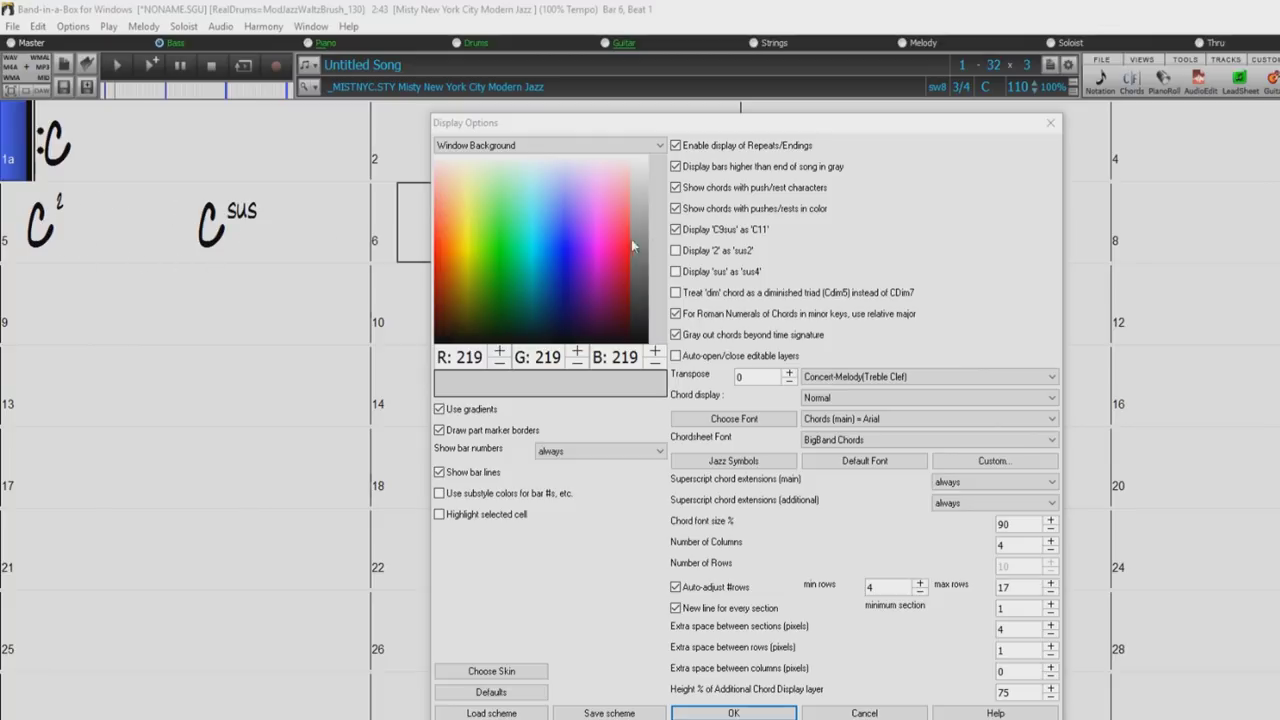
Show '2' chords as sus2, 'sus' as sus4, and treat dim chords as diminished triads
left_click(676, 250)
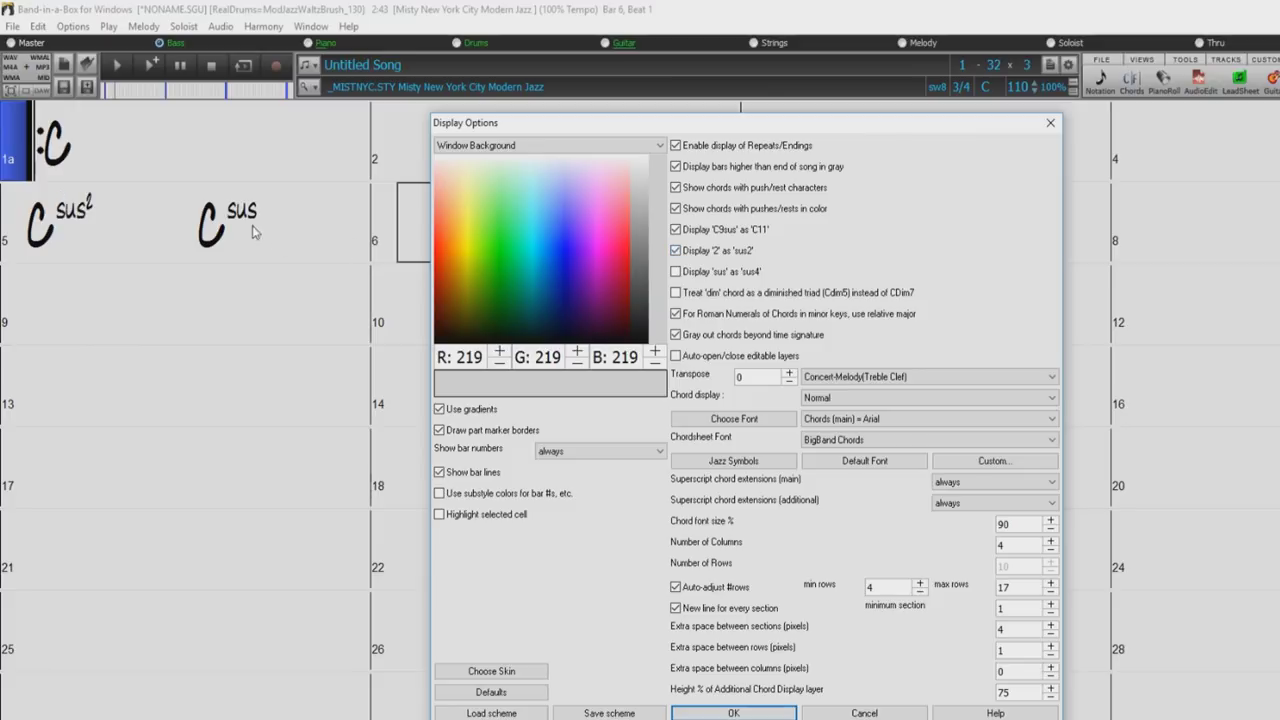
left_click(676, 271)
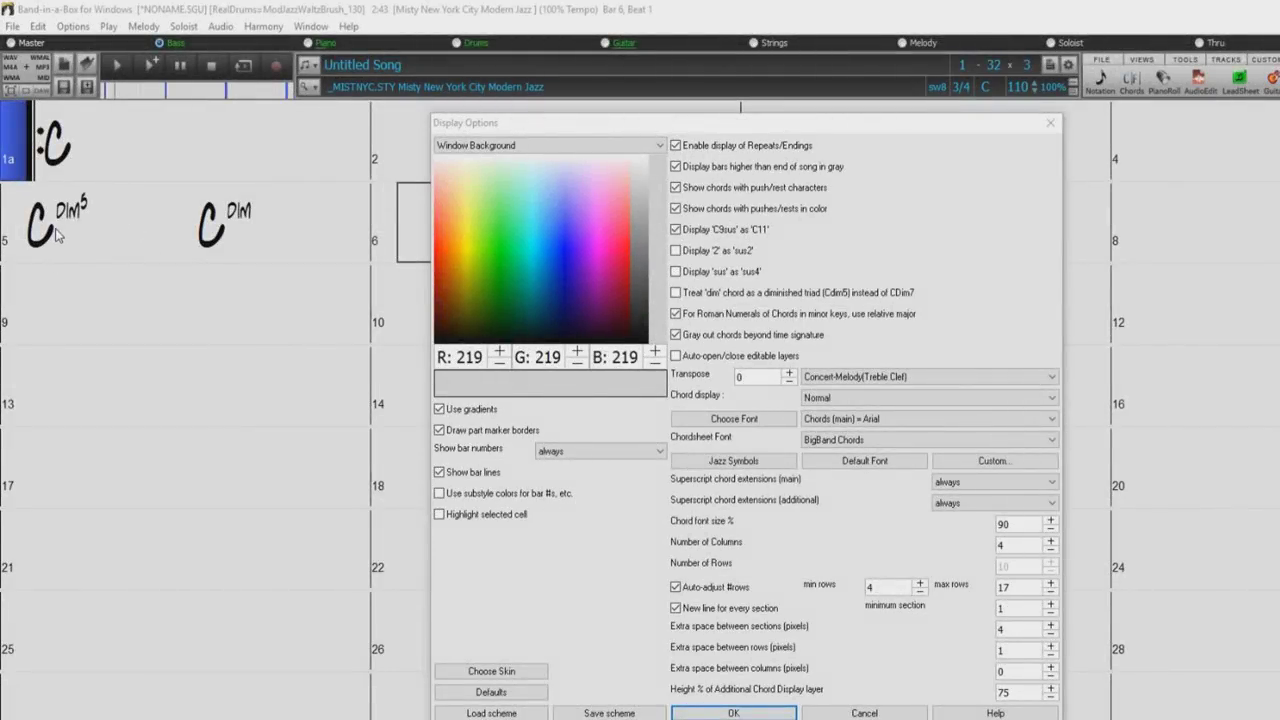
left_click(676, 292)
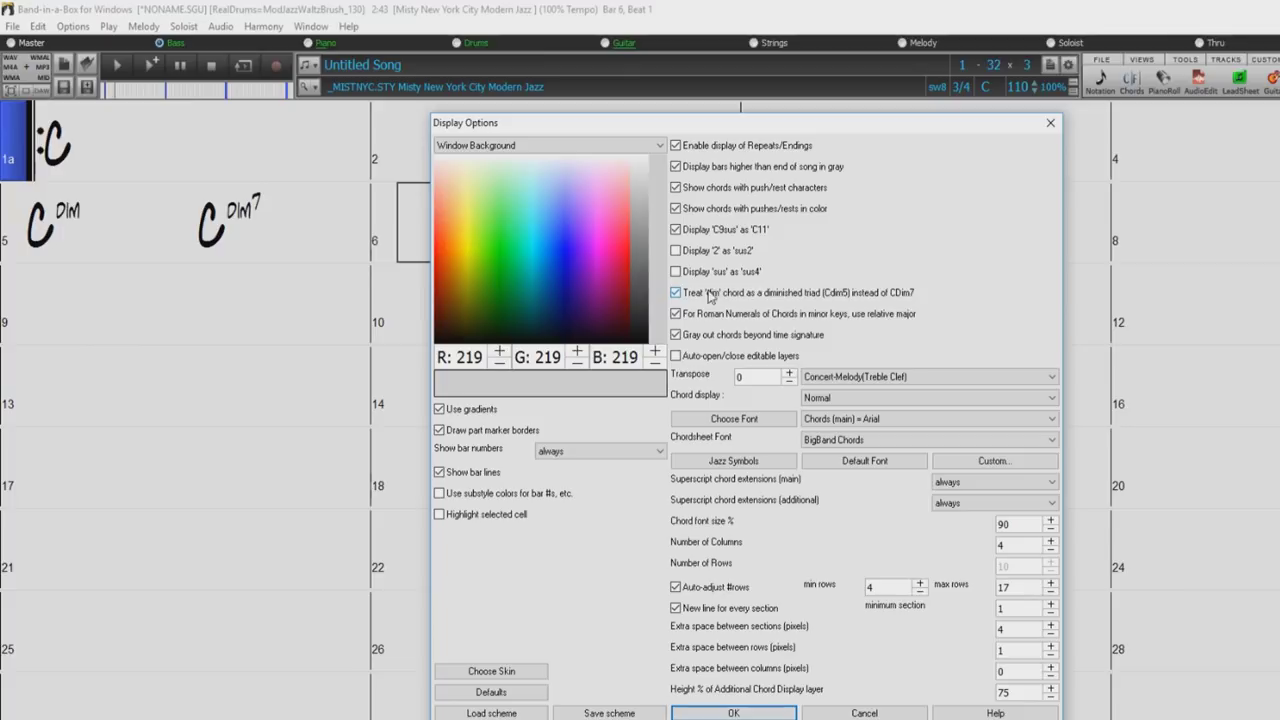
left_click(676, 293)
left_click(676, 293)
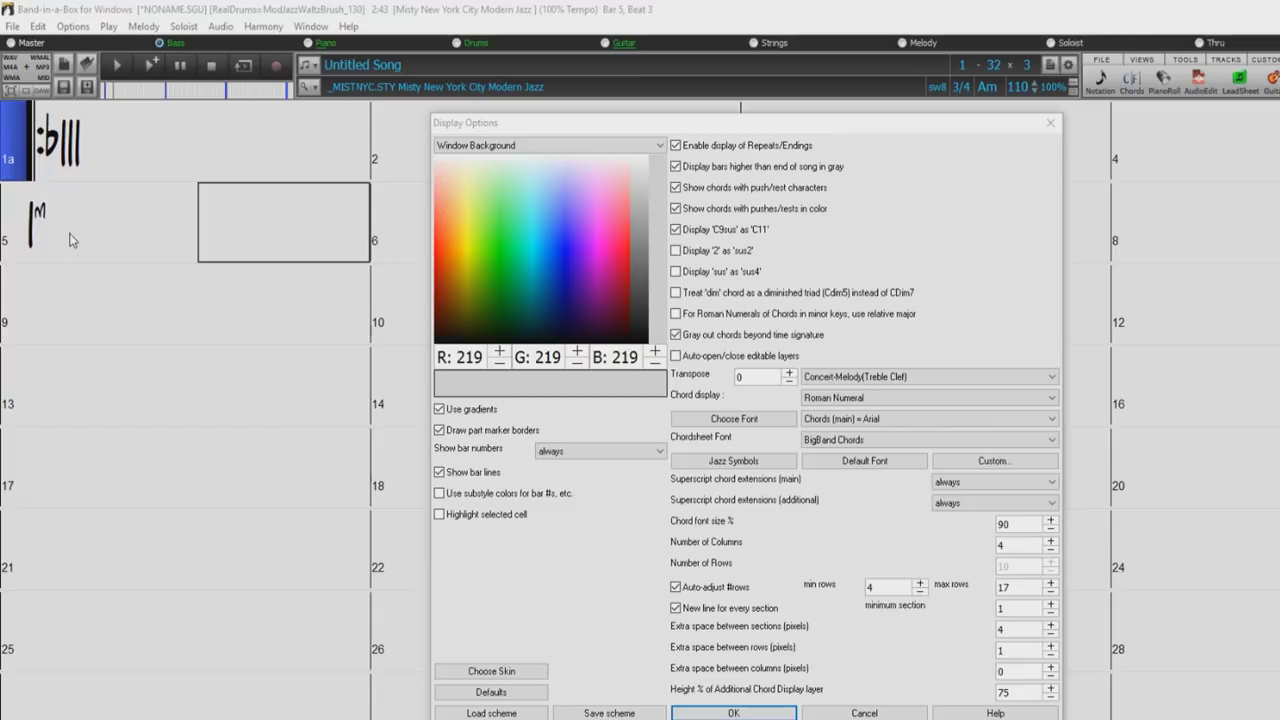
Base minor-key Roman numerals on relative major, gray out chords beyond time signature, auto-open editable layers
left_click(676, 314)
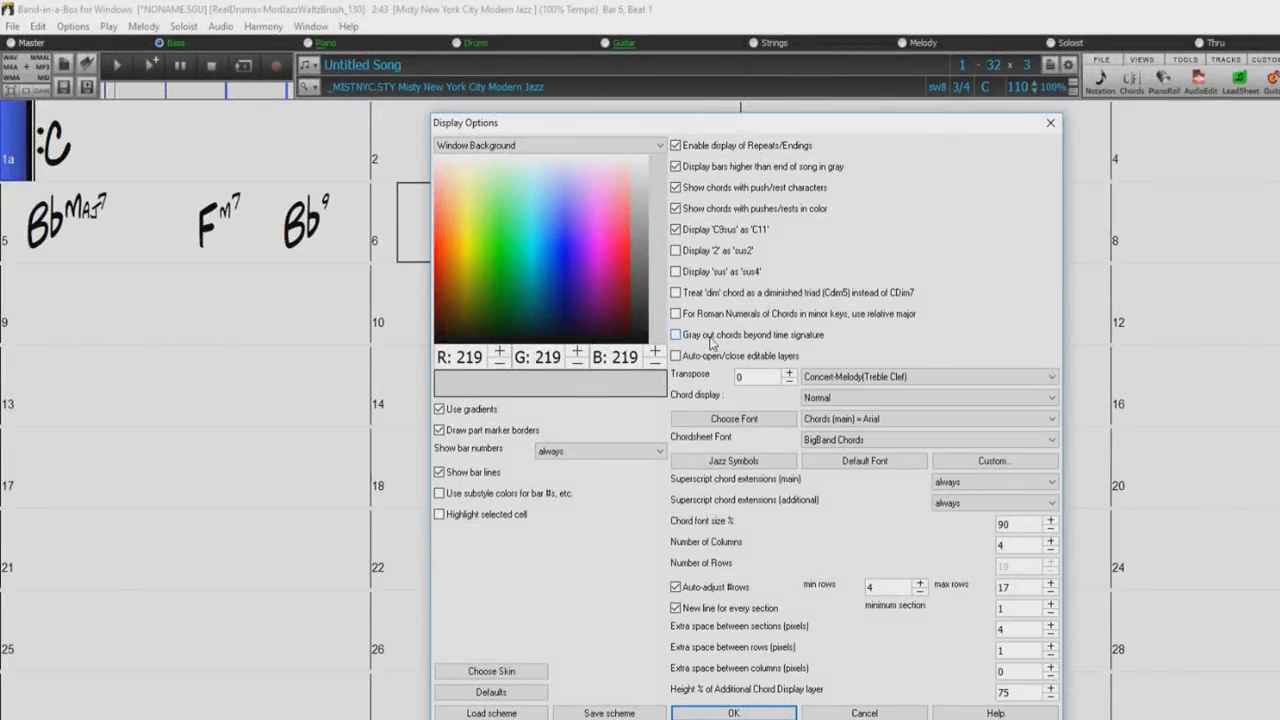
left_click(676, 336)
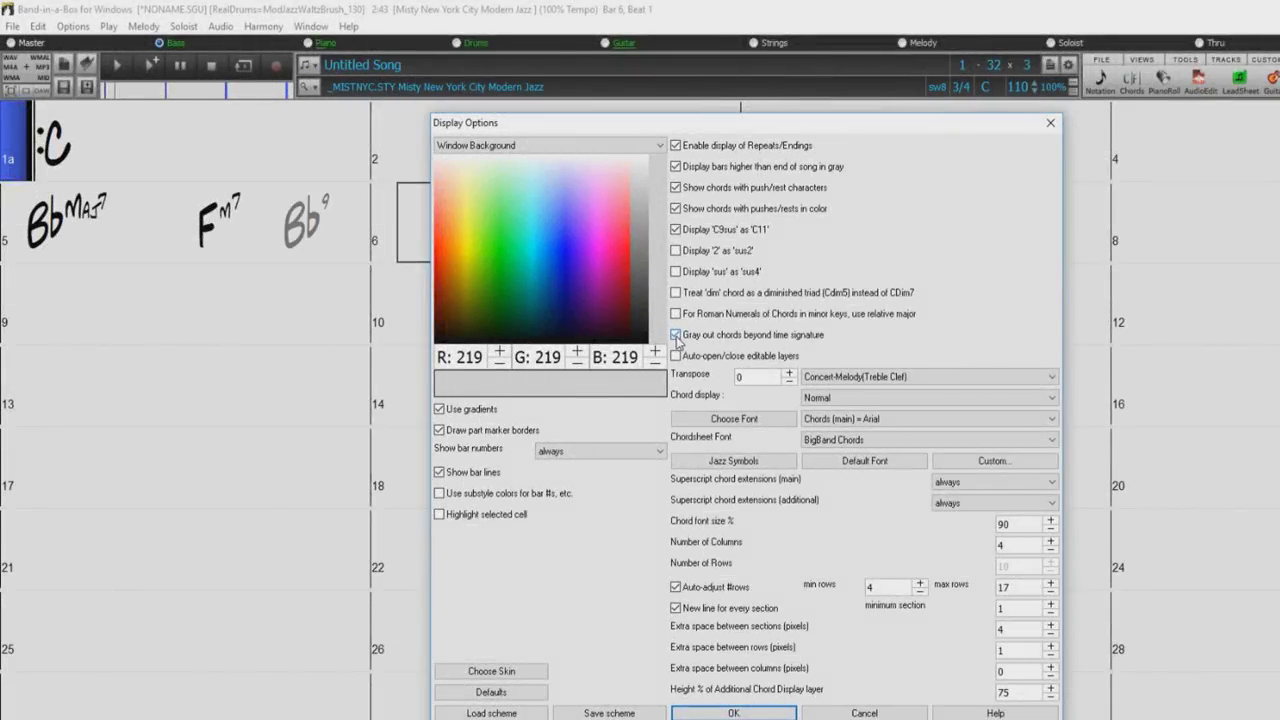
left_click(312, 244)
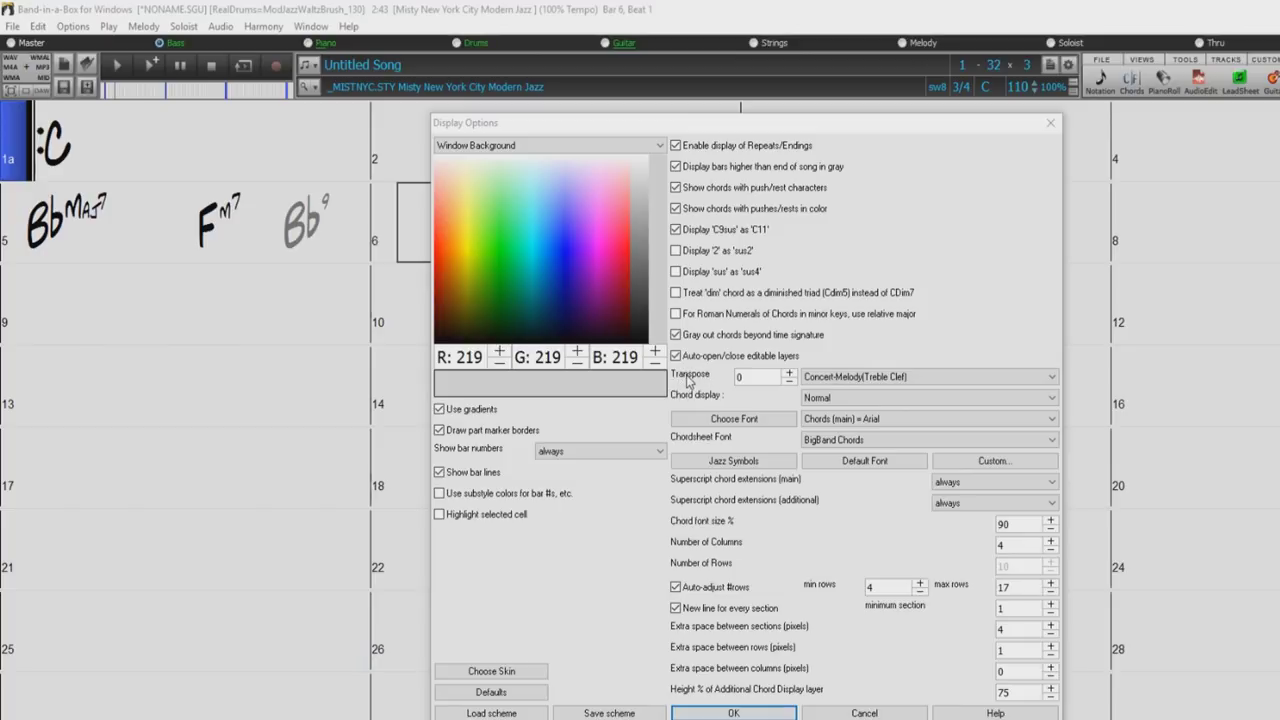
Step Transpose up to 2 and back to 0, leaving the Concert-Melody instrument unchanged
left_click(789, 374)
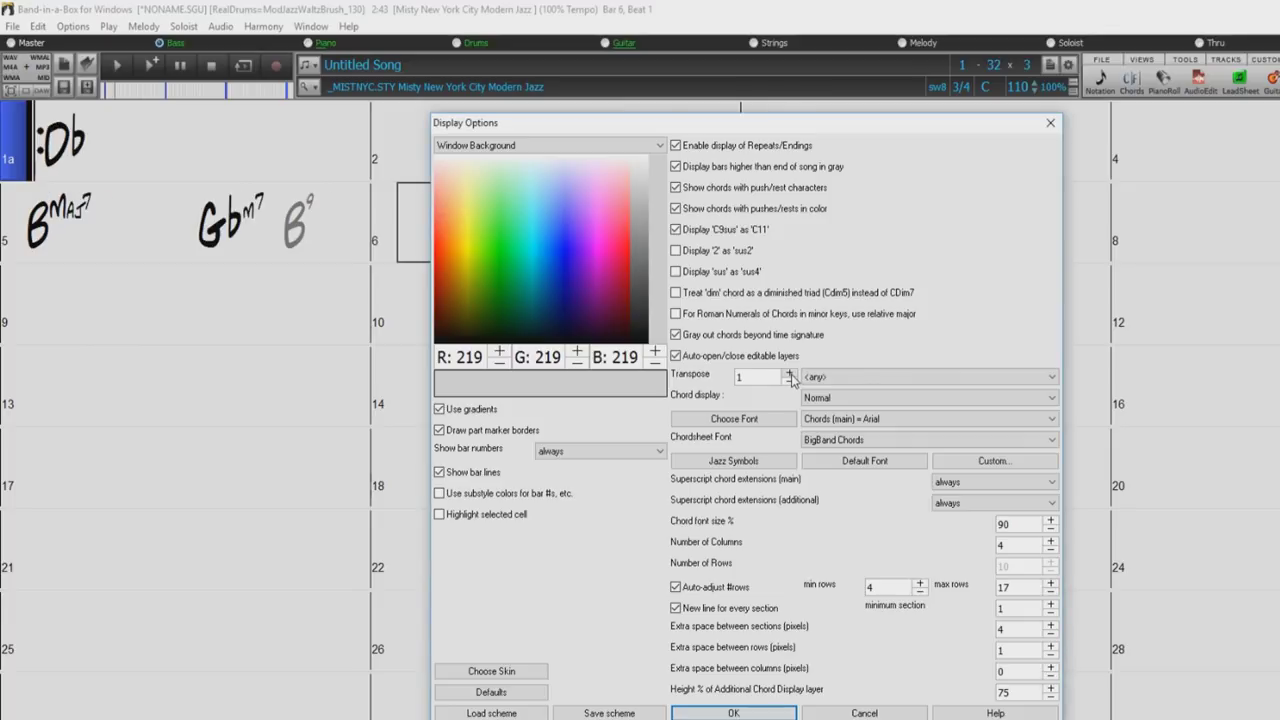
left_click(789, 375)
left_click(789, 384)
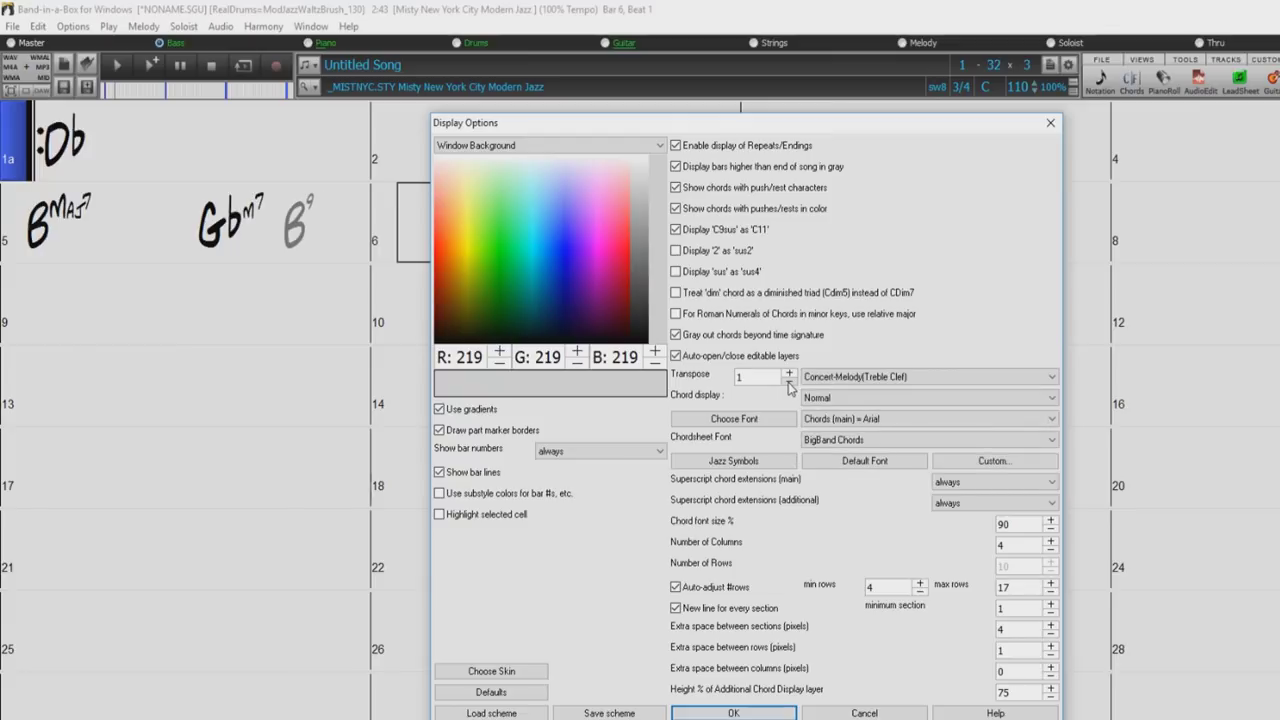
left_click(789, 385)
left_click(1050, 378)
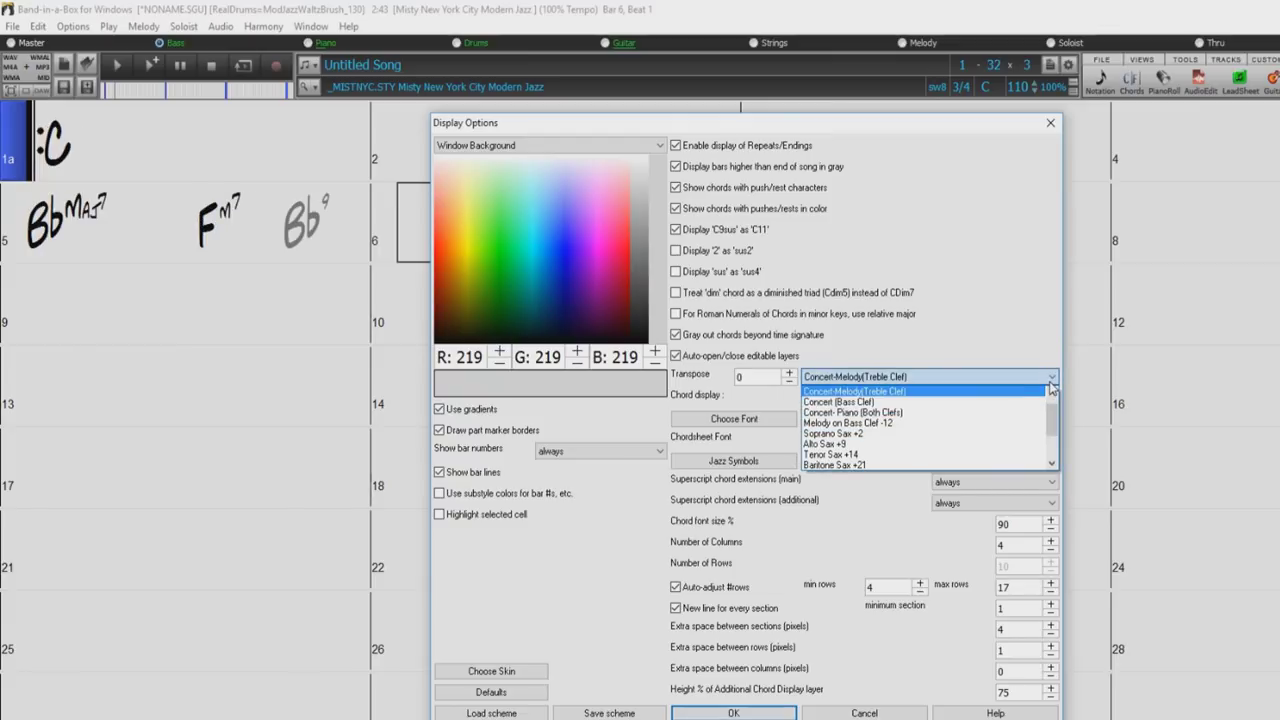
left_click(1050, 380)
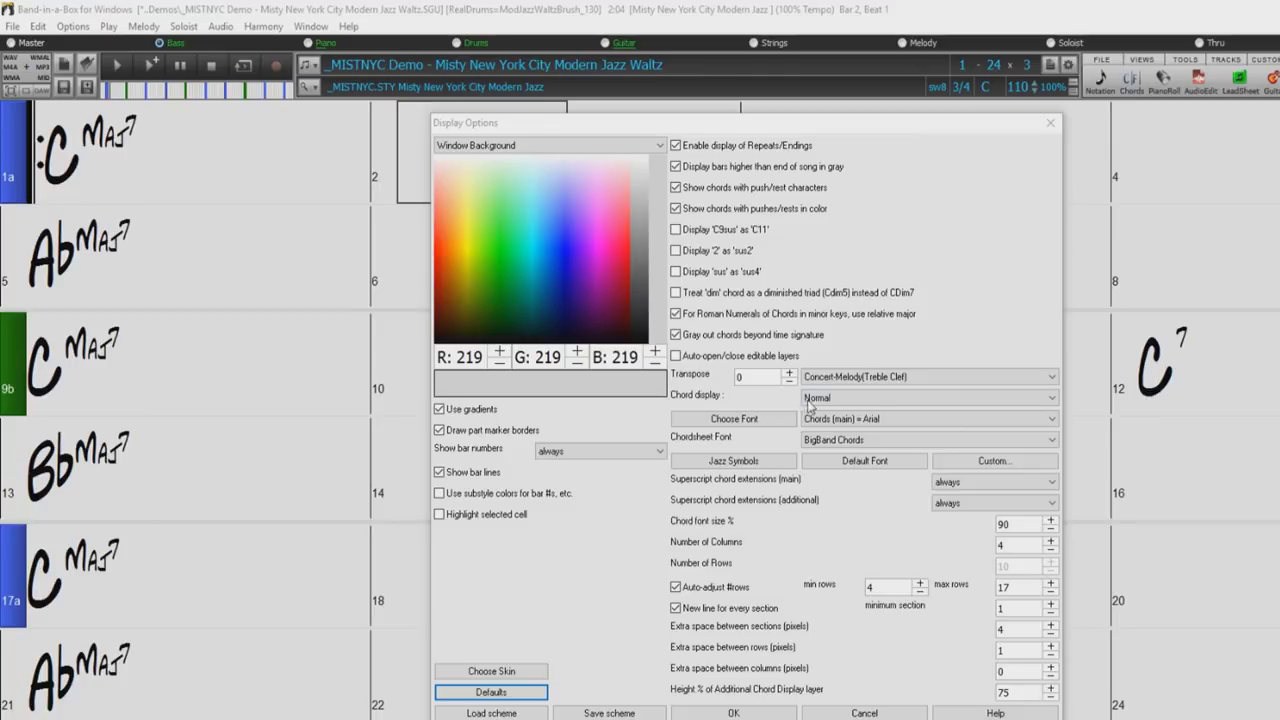
Preview the chord names in Roman Numeral, Nashville and Solfeggio notation in turn
left_click(1051, 401)
left_click(982, 422)
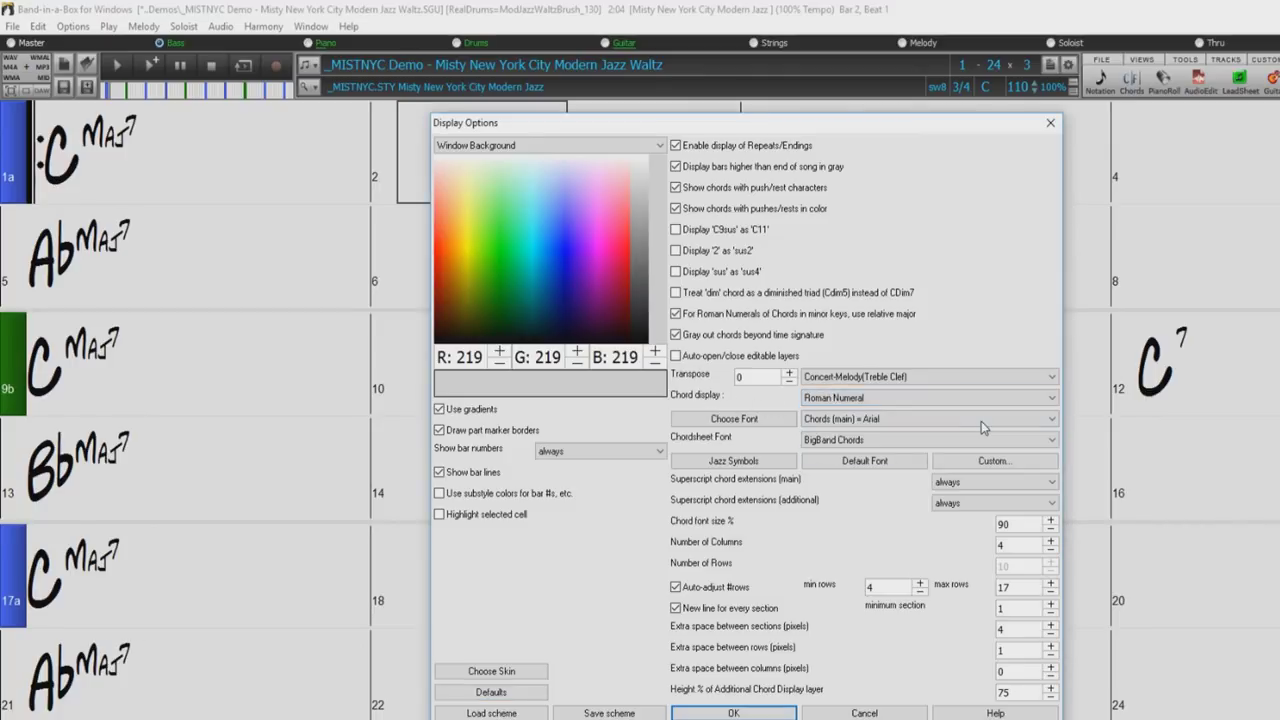
left_click(1044, 401)
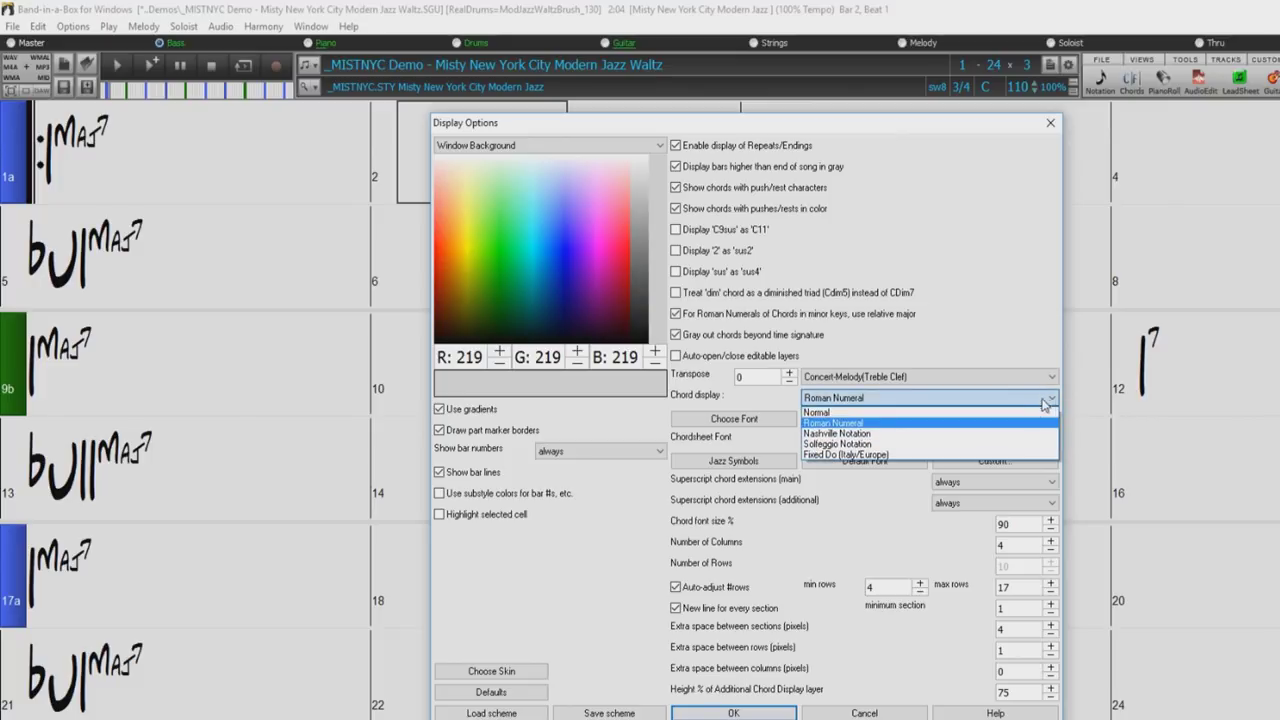
left_click(940, 434)
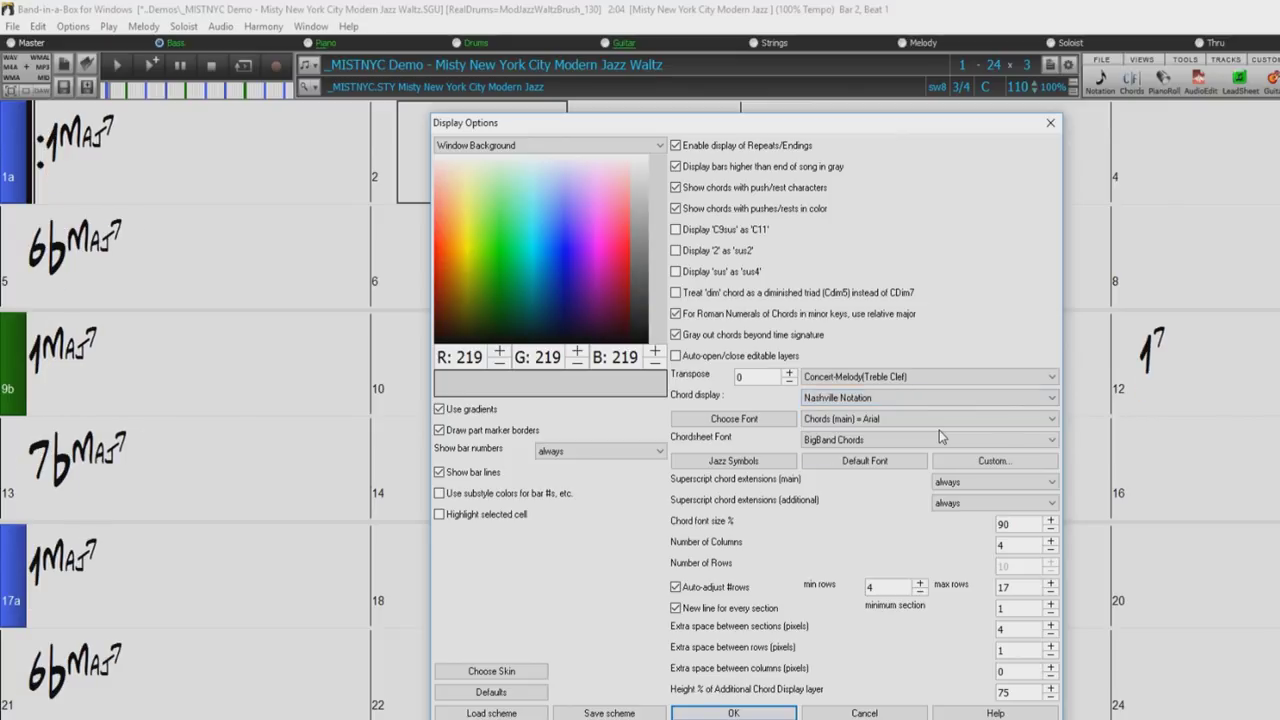
left_click(945, 398)
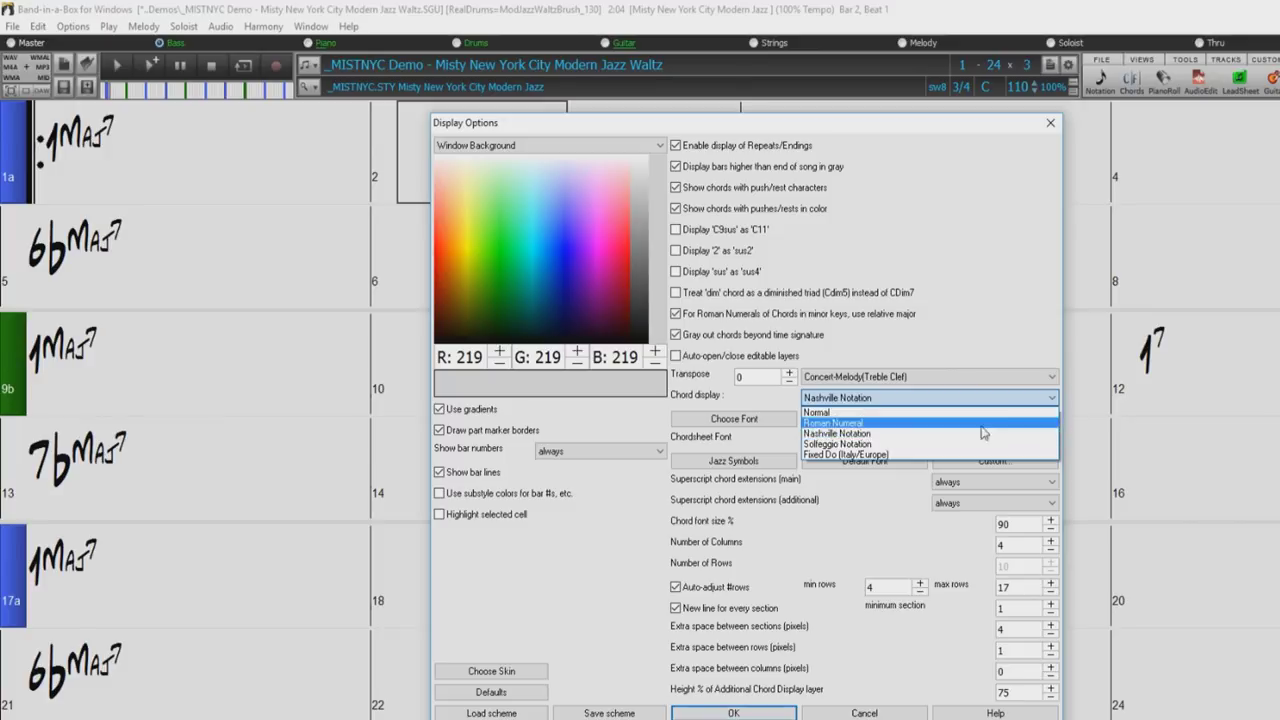
left_click(940, 445)
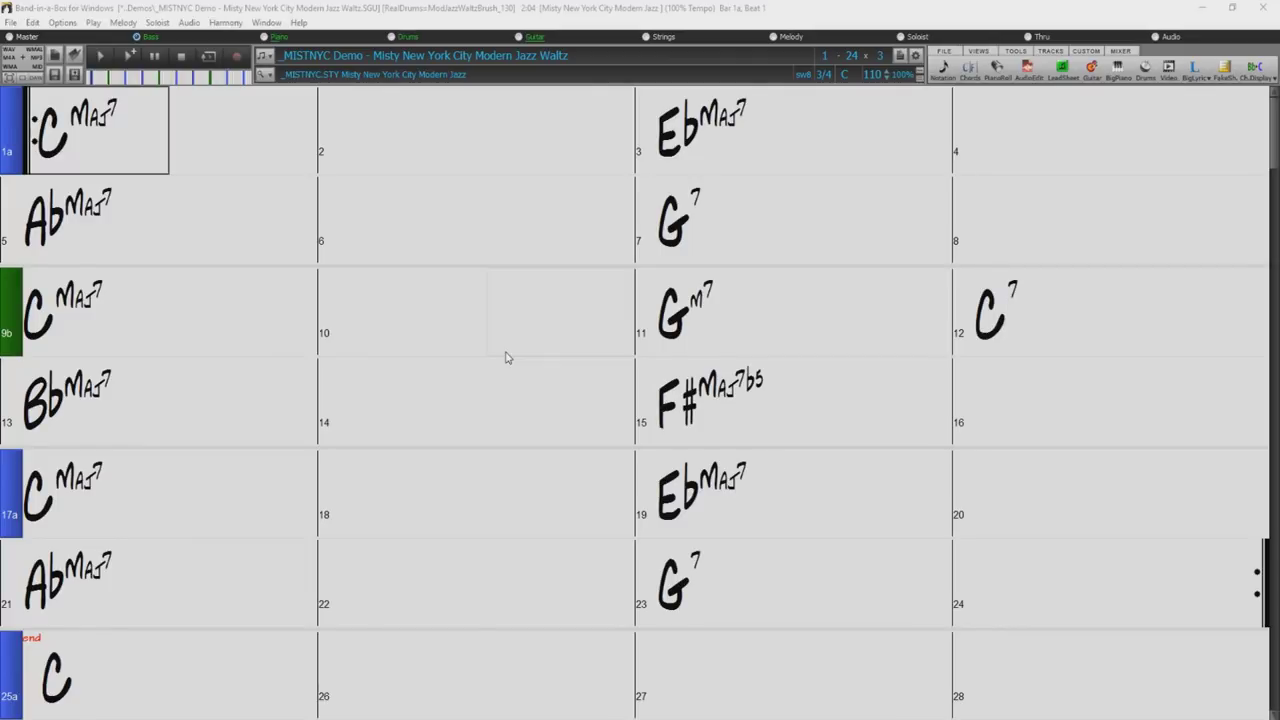
Transpose the song to Gb from the key signature list, then bring the key choices up again
left_click(846, 74)
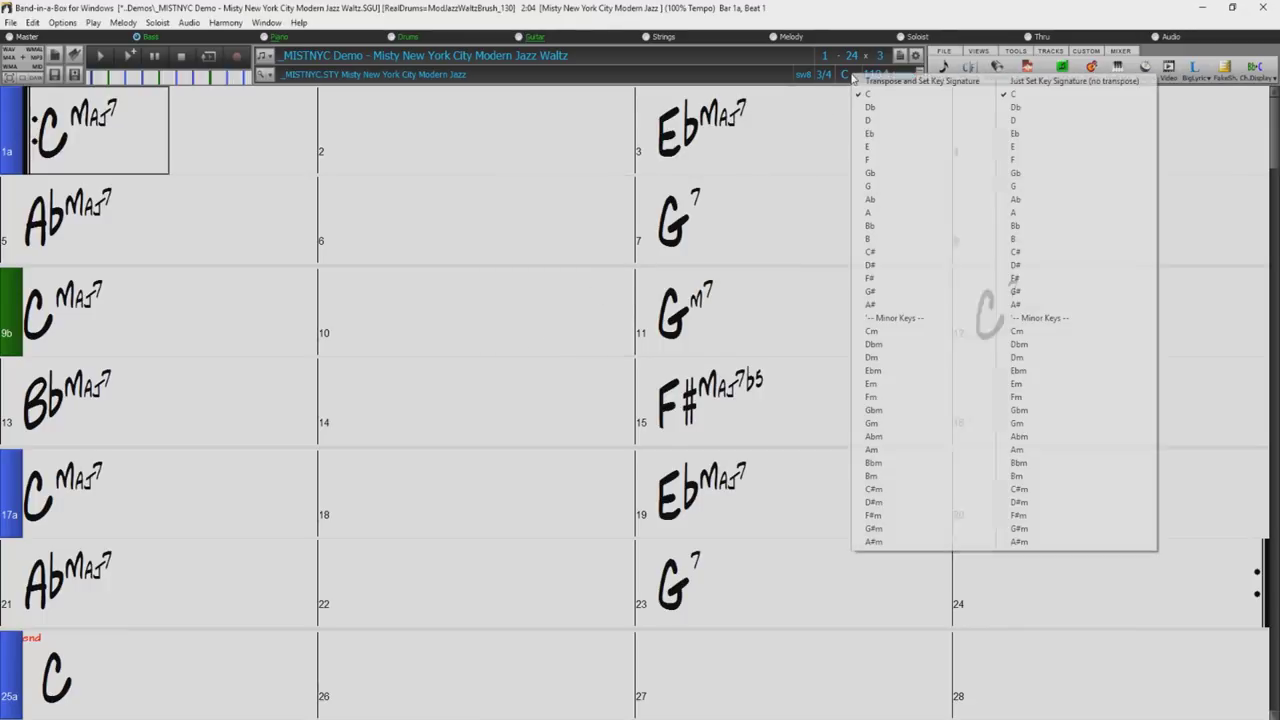
left_click(870, 174)
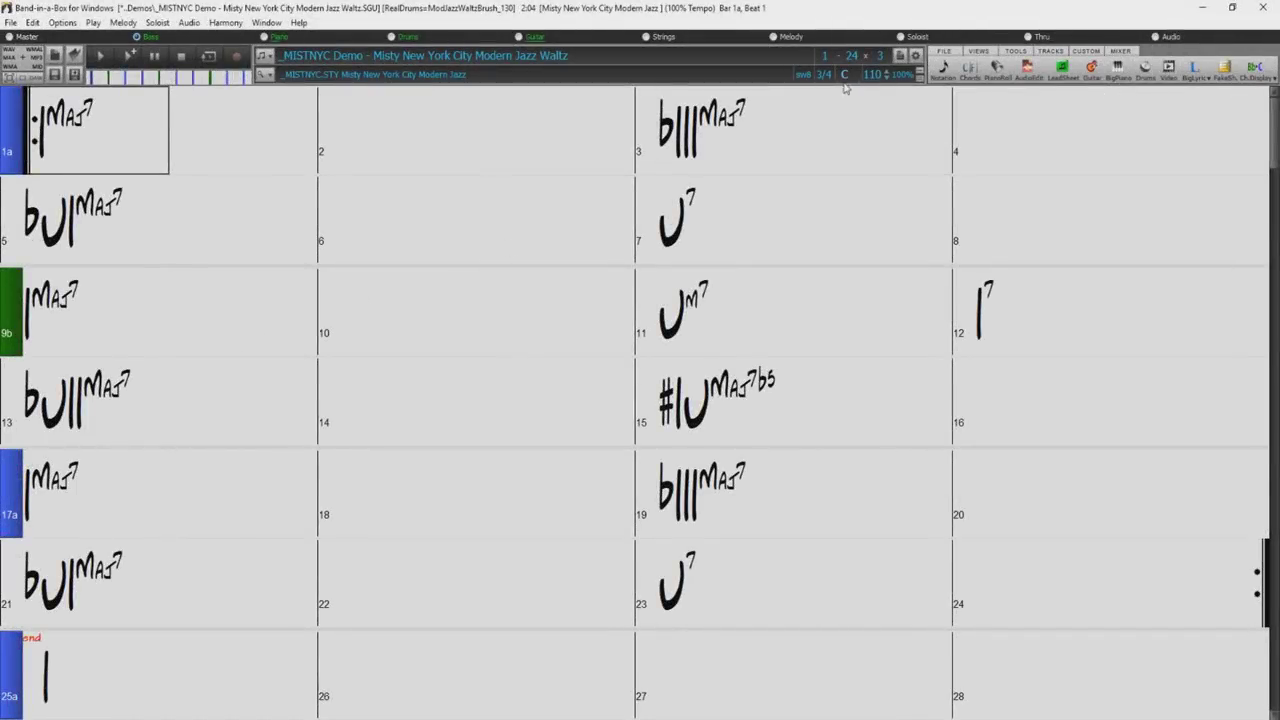
left_click(846, 76)
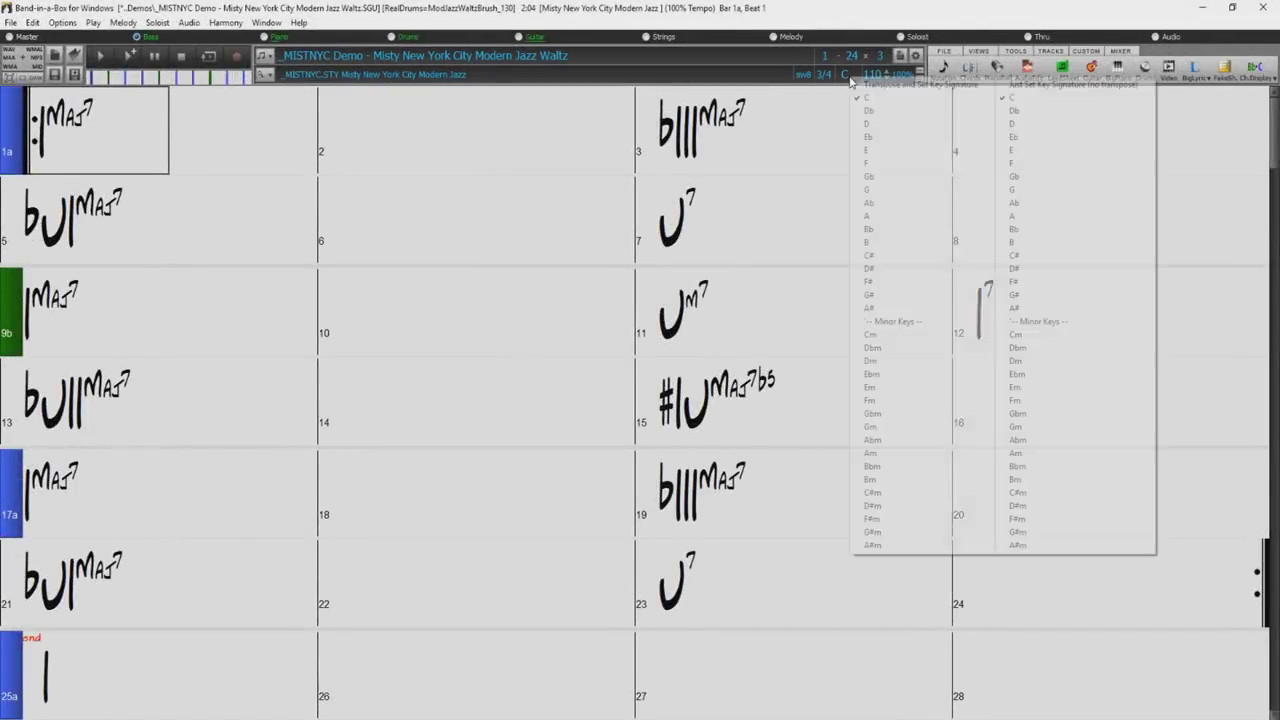
left_click(867, 178)
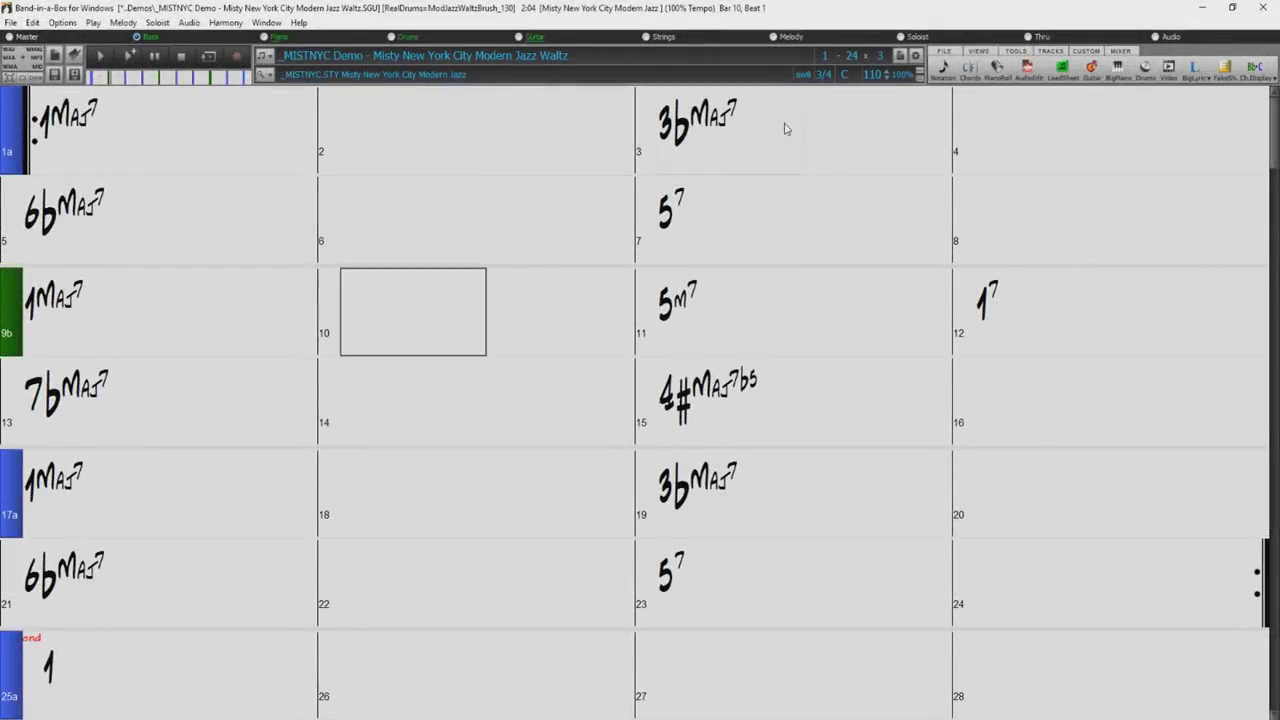
left_click(845, 76)
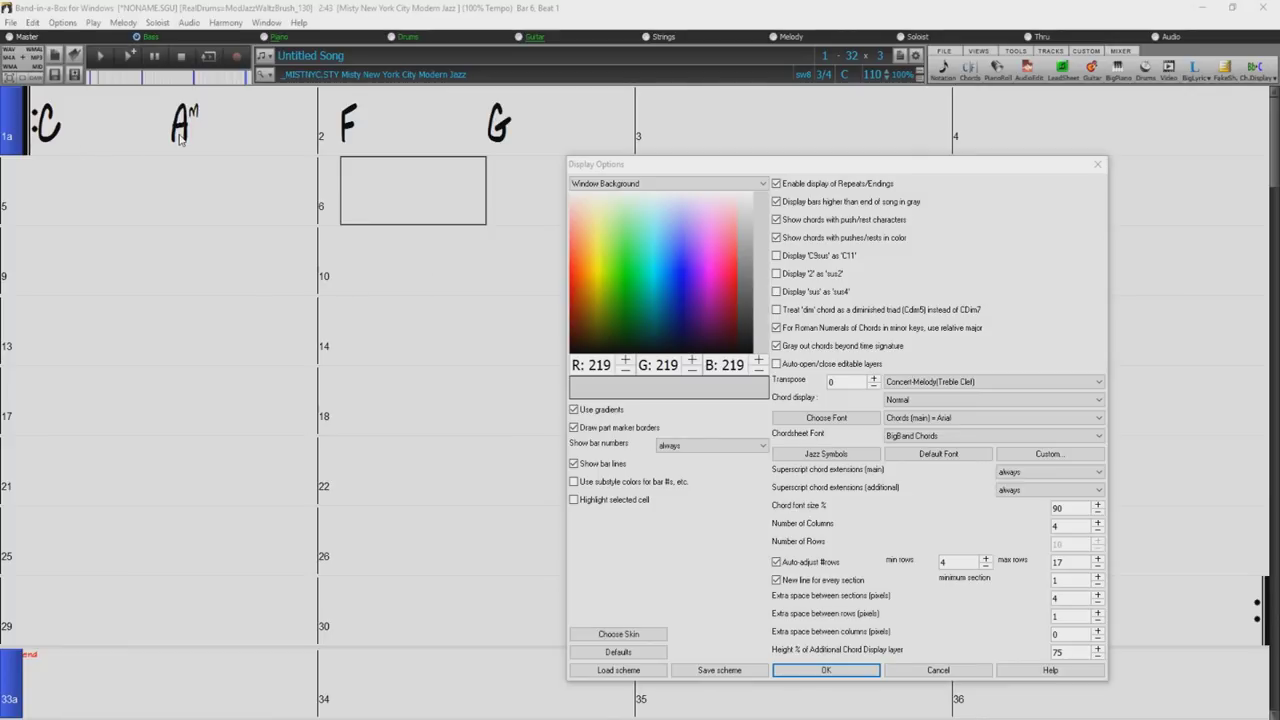
Switch Chord display to Nashville Notation, then back to Normal, and apply the options
left_click(993, 399)
left_click(932, 436)
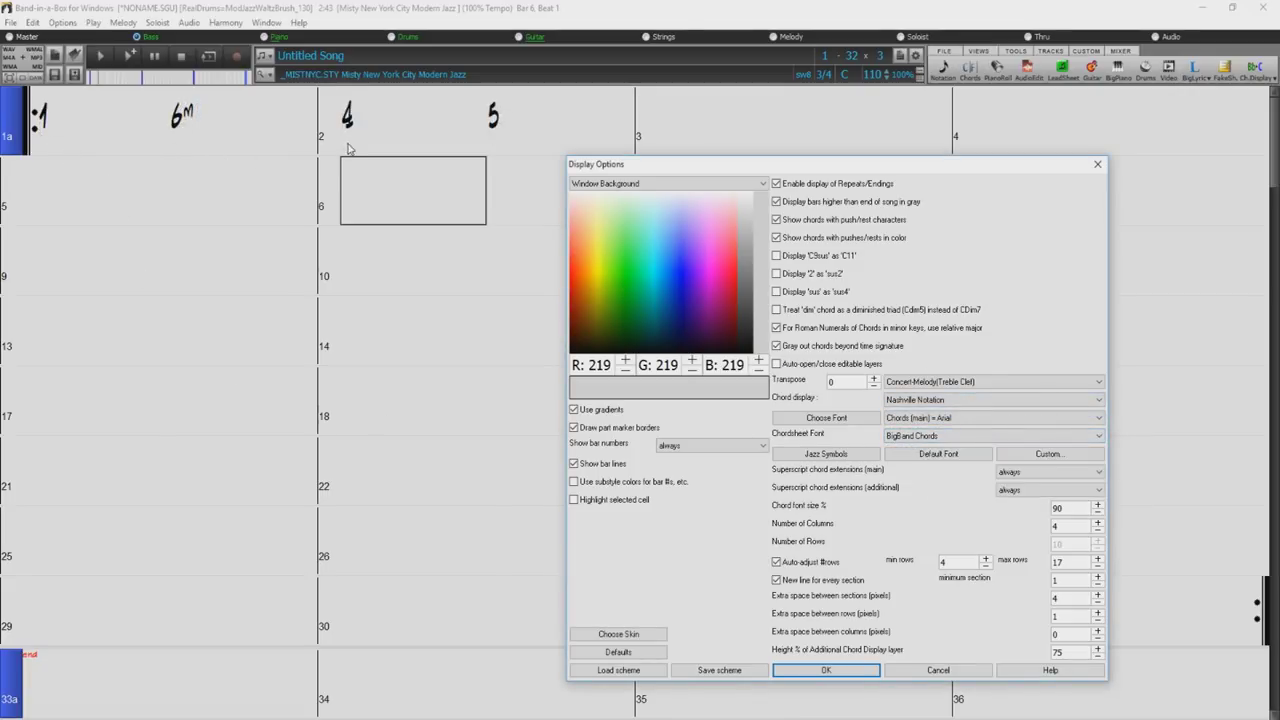
left_click(978, 401)
left_click(898, 412)
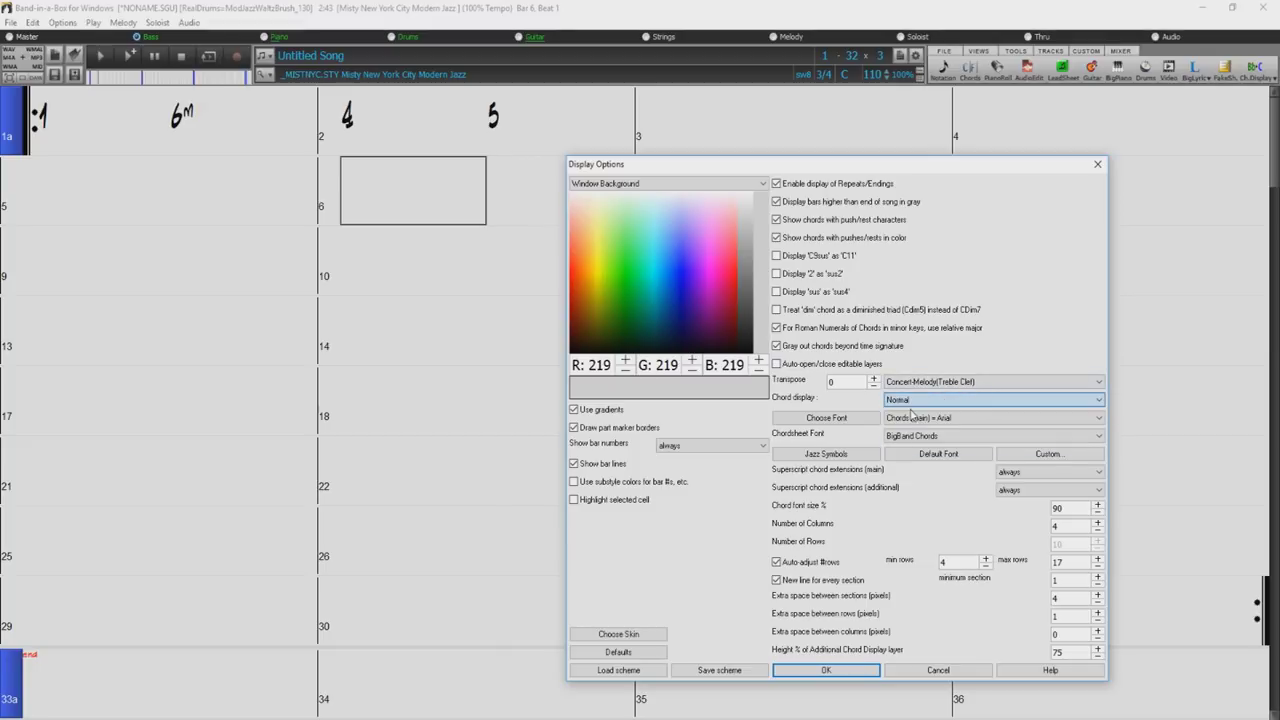
left_click(838, 670)
Enter Nashville chords 1, 6m, 4 and 5 from bar 5, shown as C, Am, F and G
left_click(70, 190)
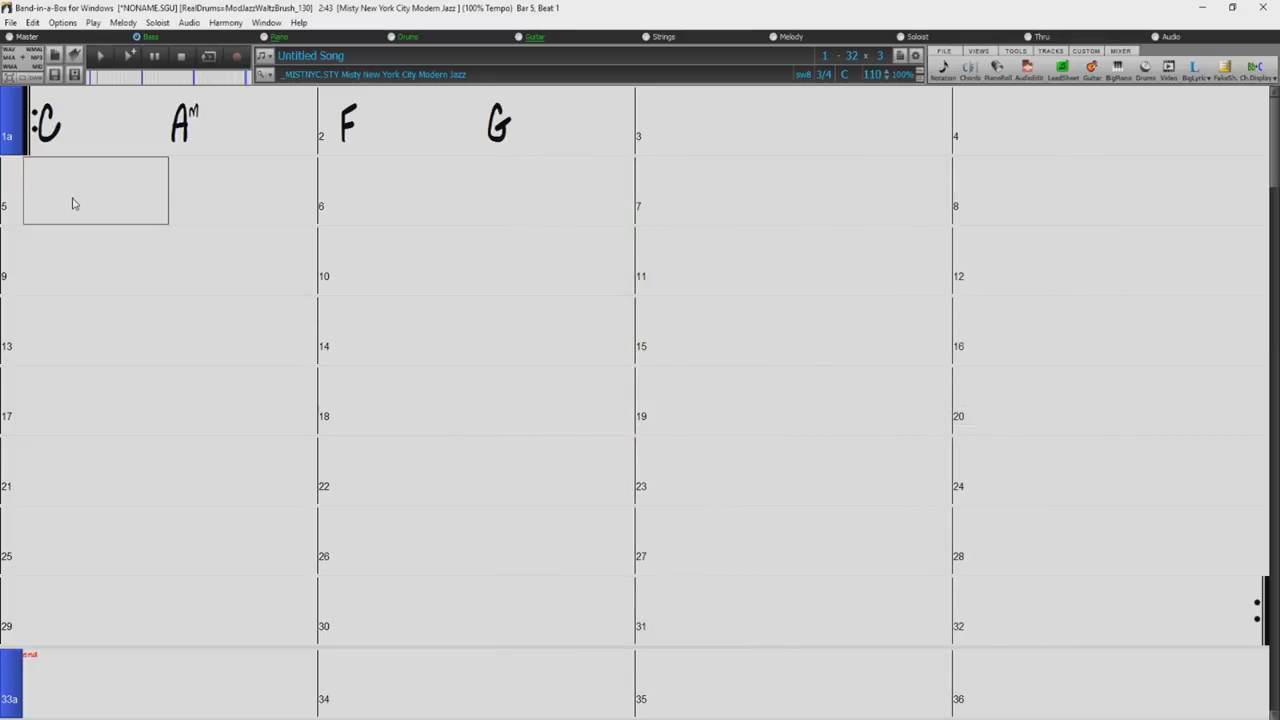
type("1")
key("Return")
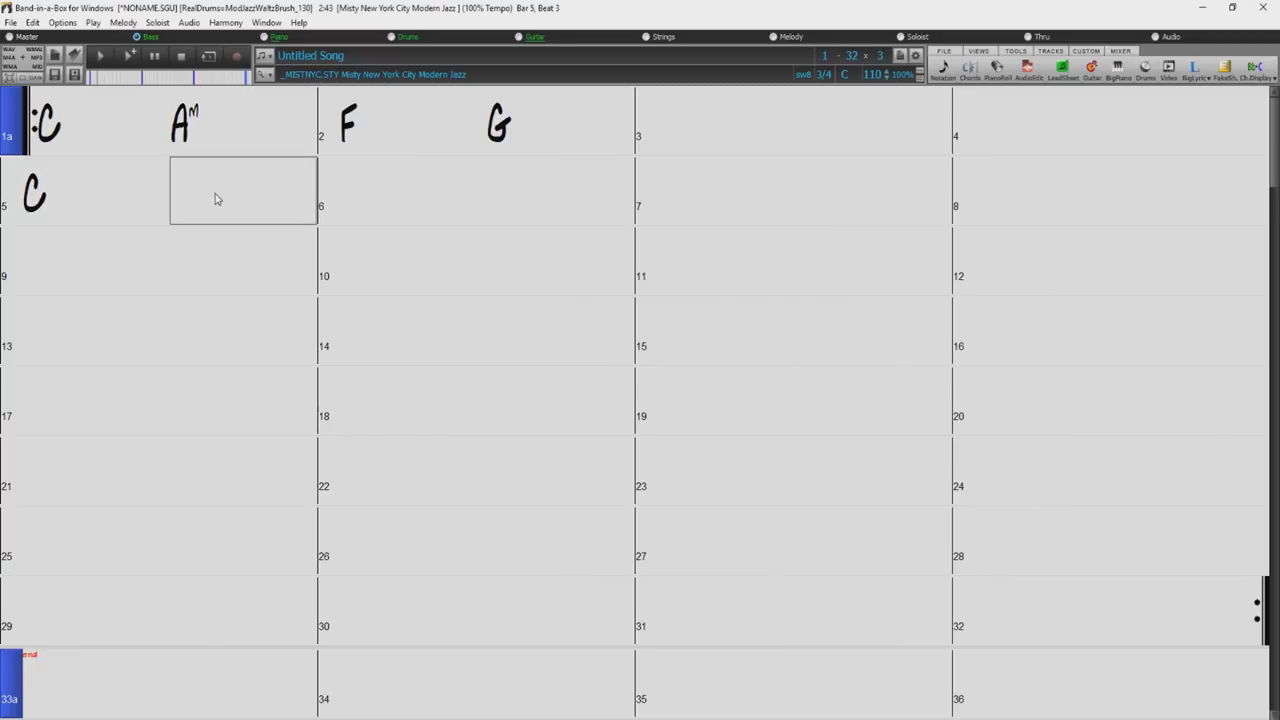
type("6m")
key("Return")
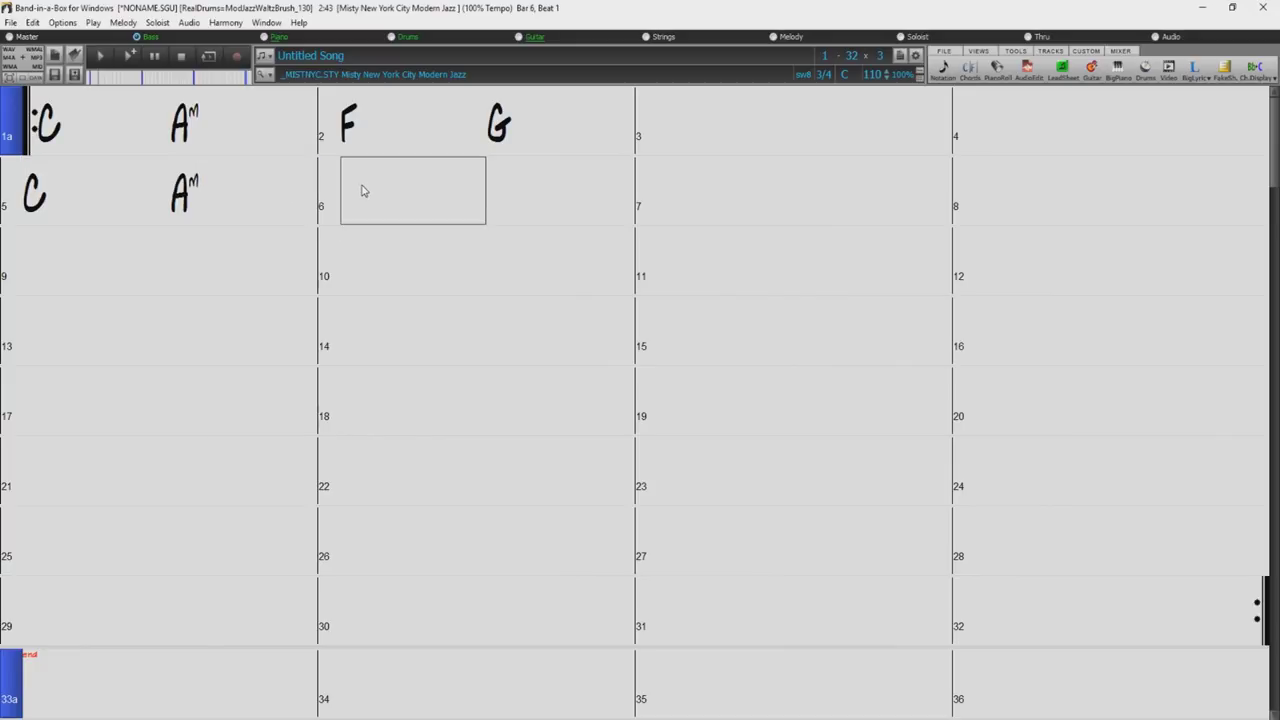
type("4")
key("Return")
type("5")
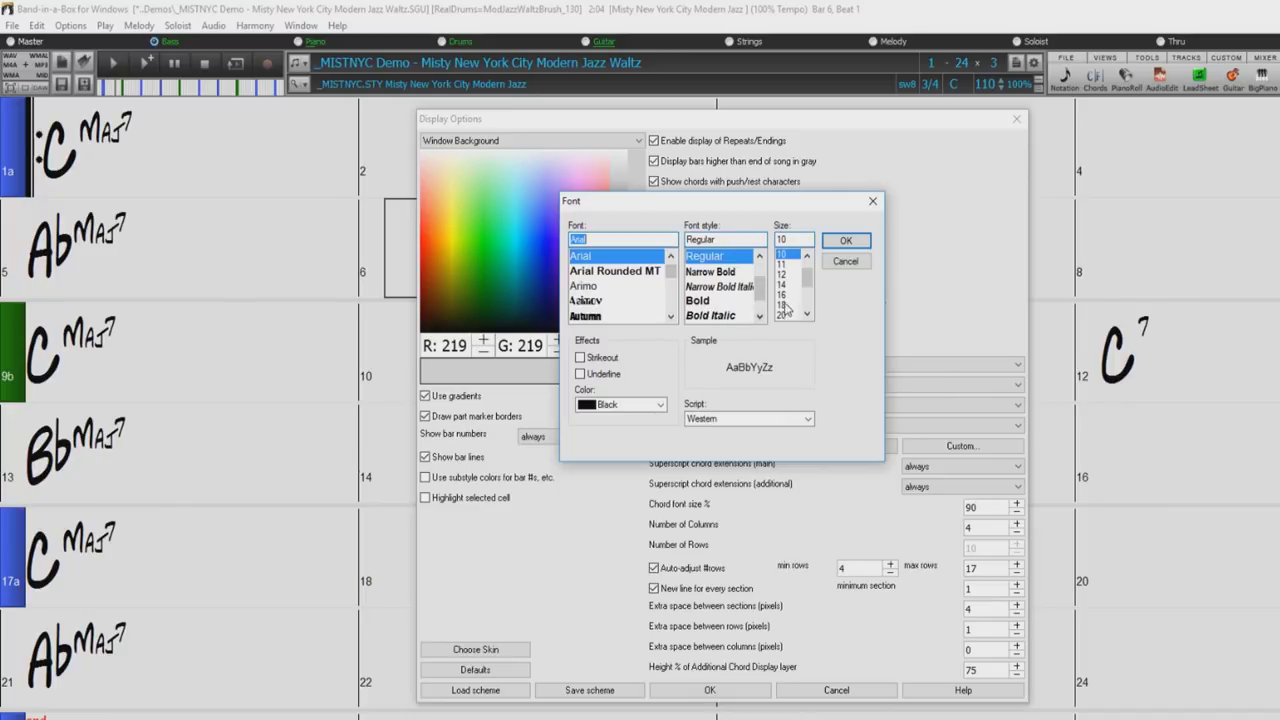
Try PG Chords and Jazz Chord Symbols chordsheet fonts, then restore the default BigBand Chords font
left_click(845, 261)
left_click(836, 405)
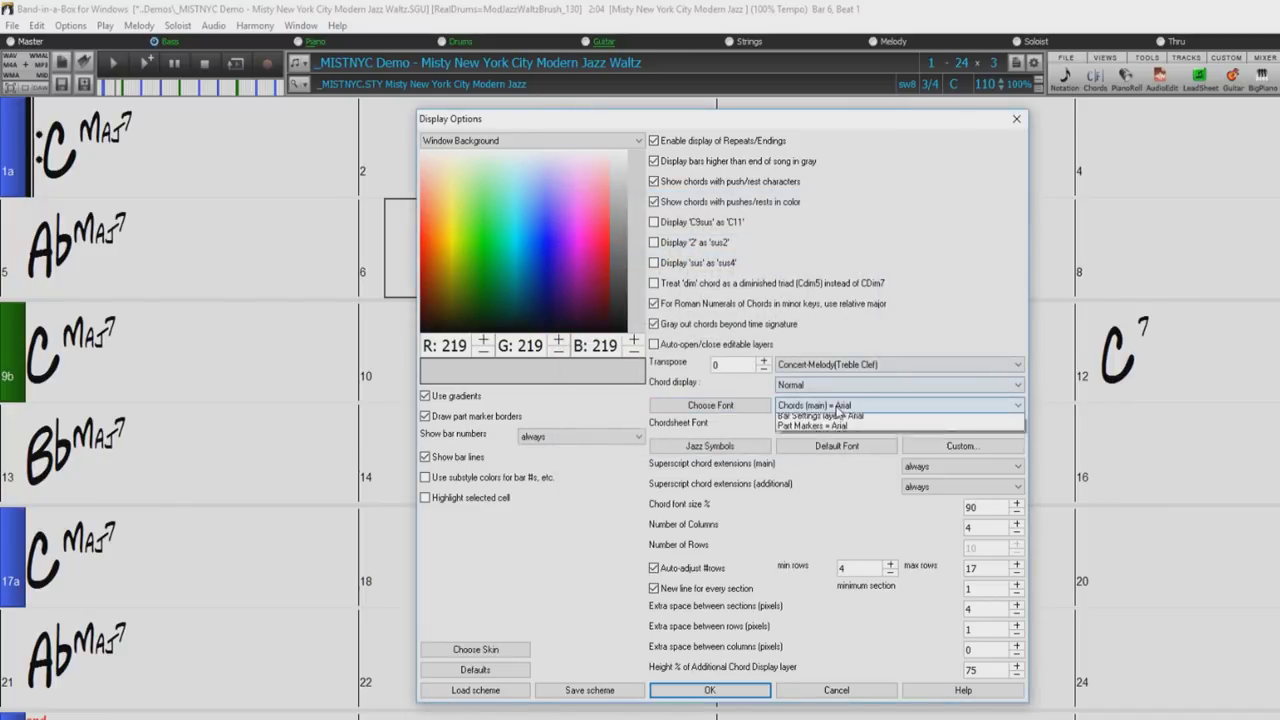
left_click(866, 407)
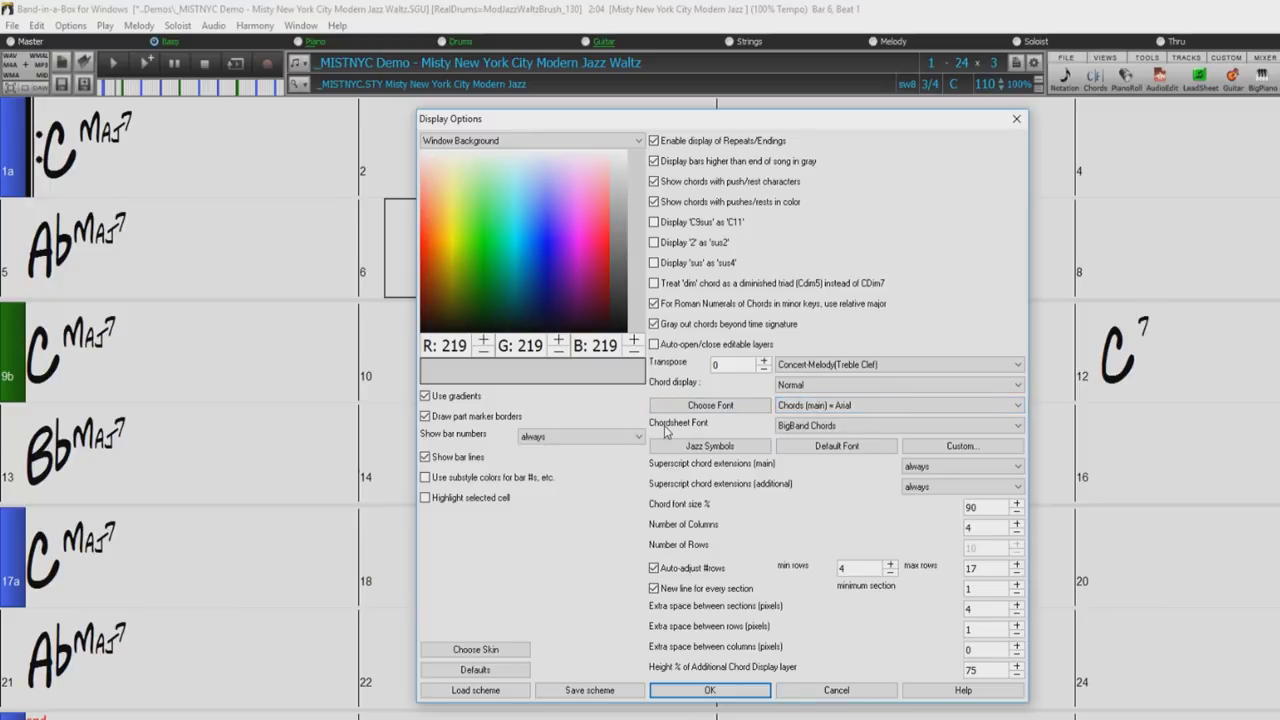
left_click(814, 427)
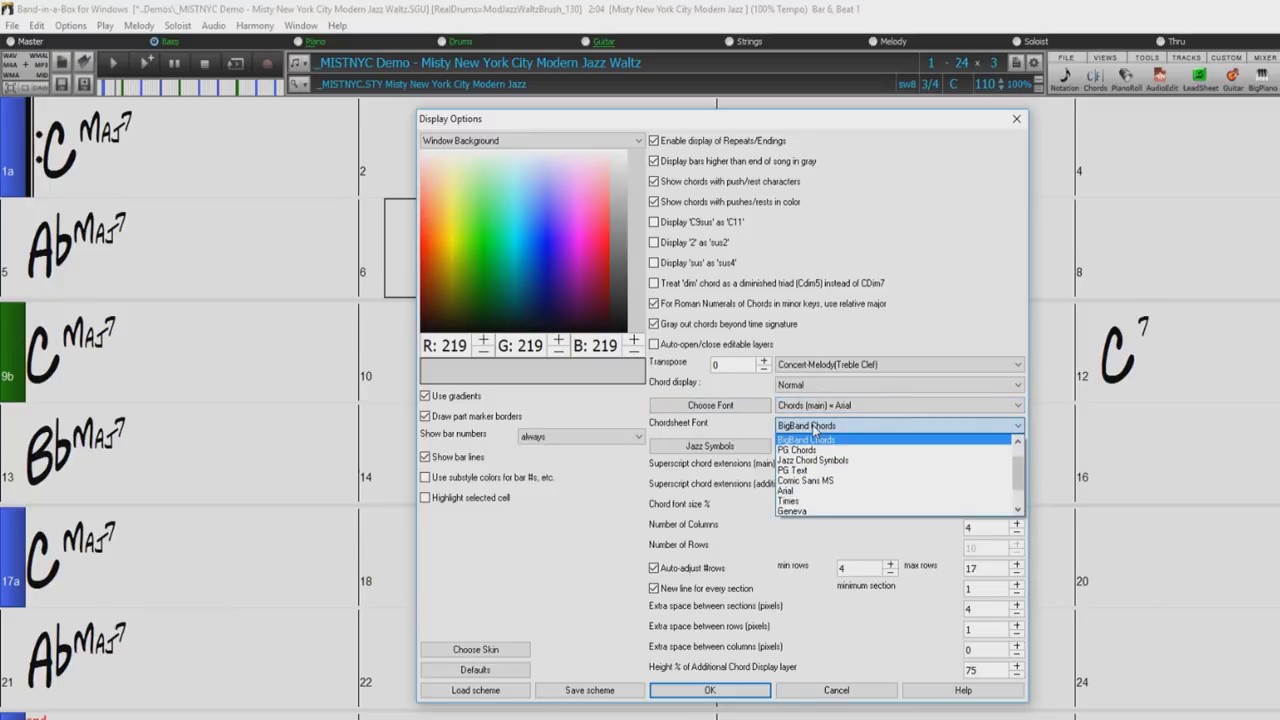
left_click(811, 451)
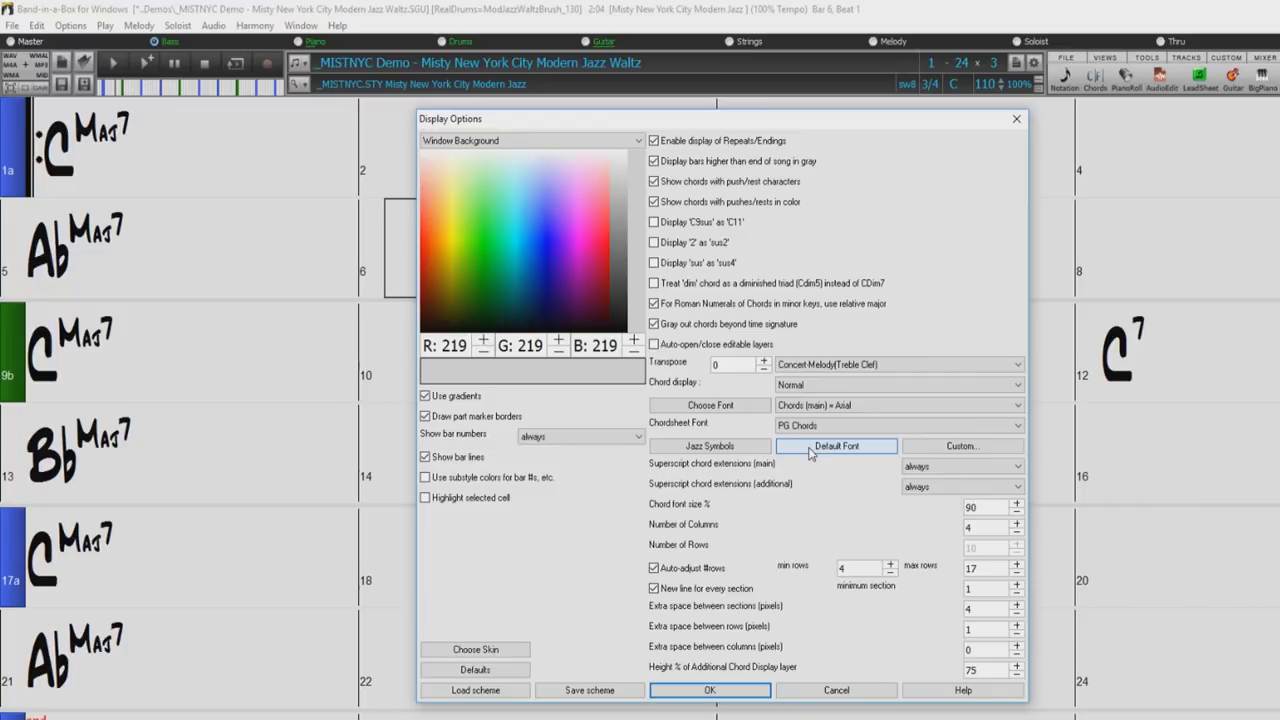
left_click(729, 451)
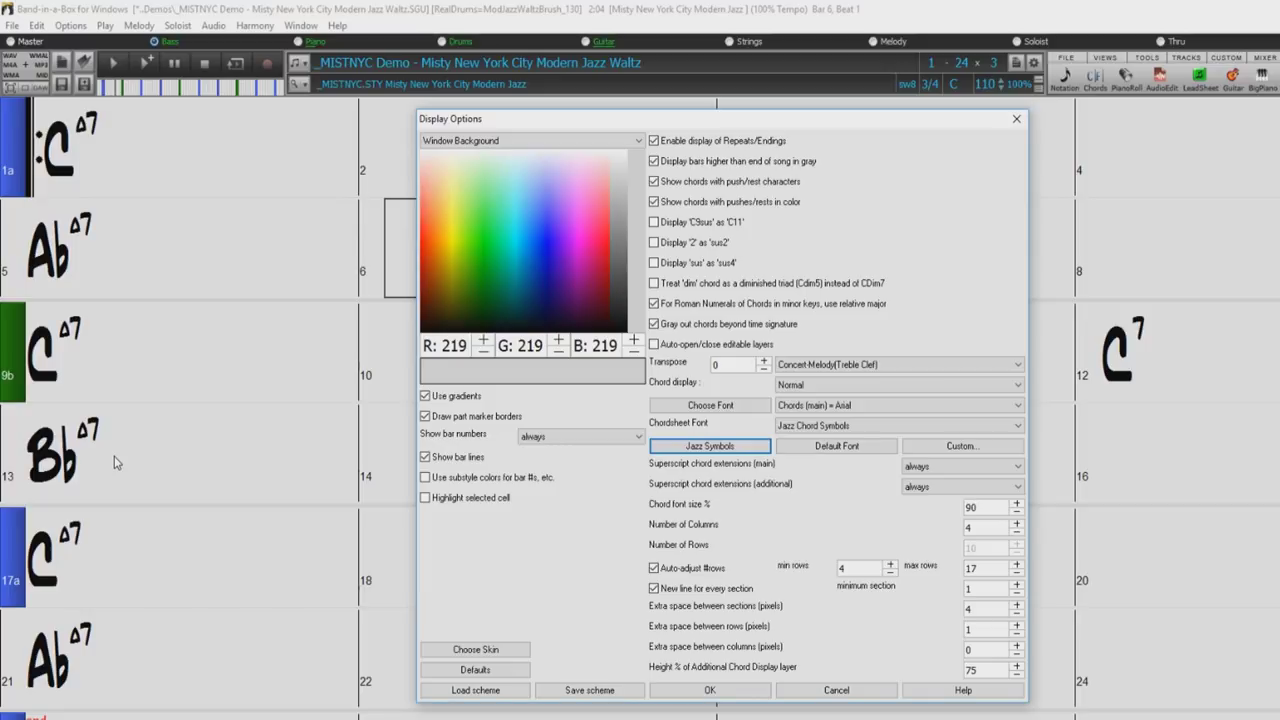
left_click(809, 451)
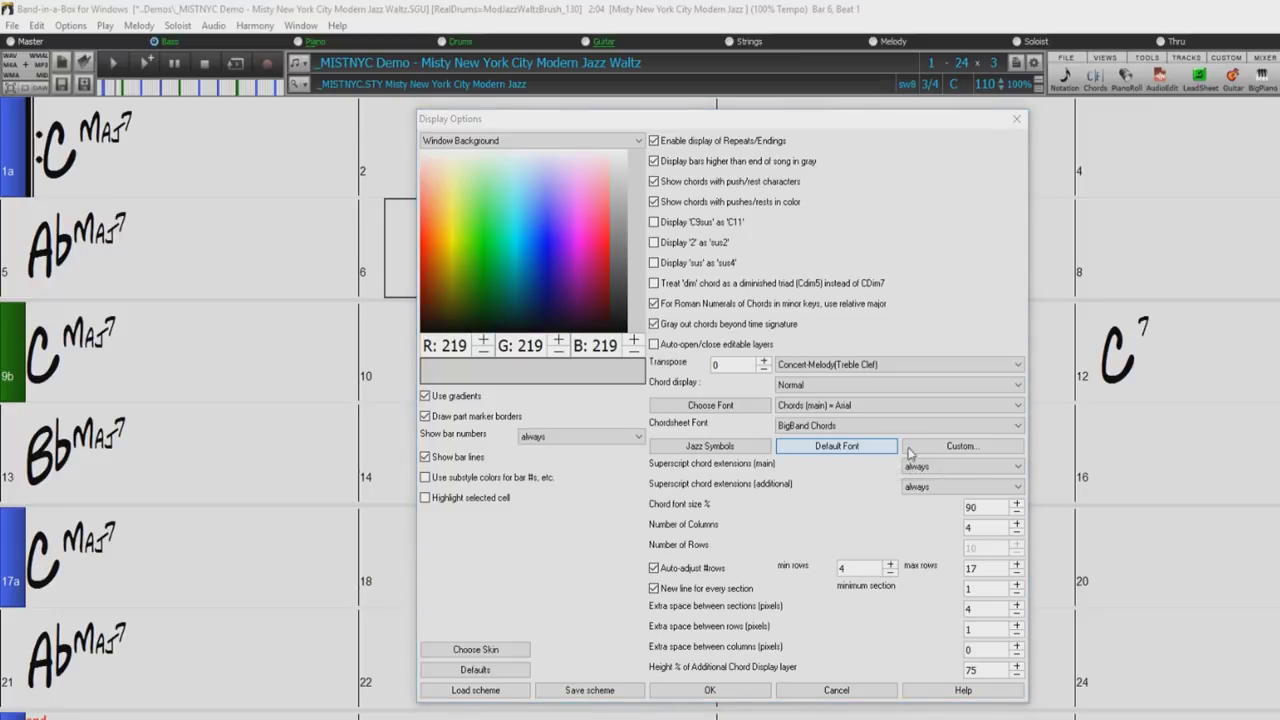
left_click(966, 450)
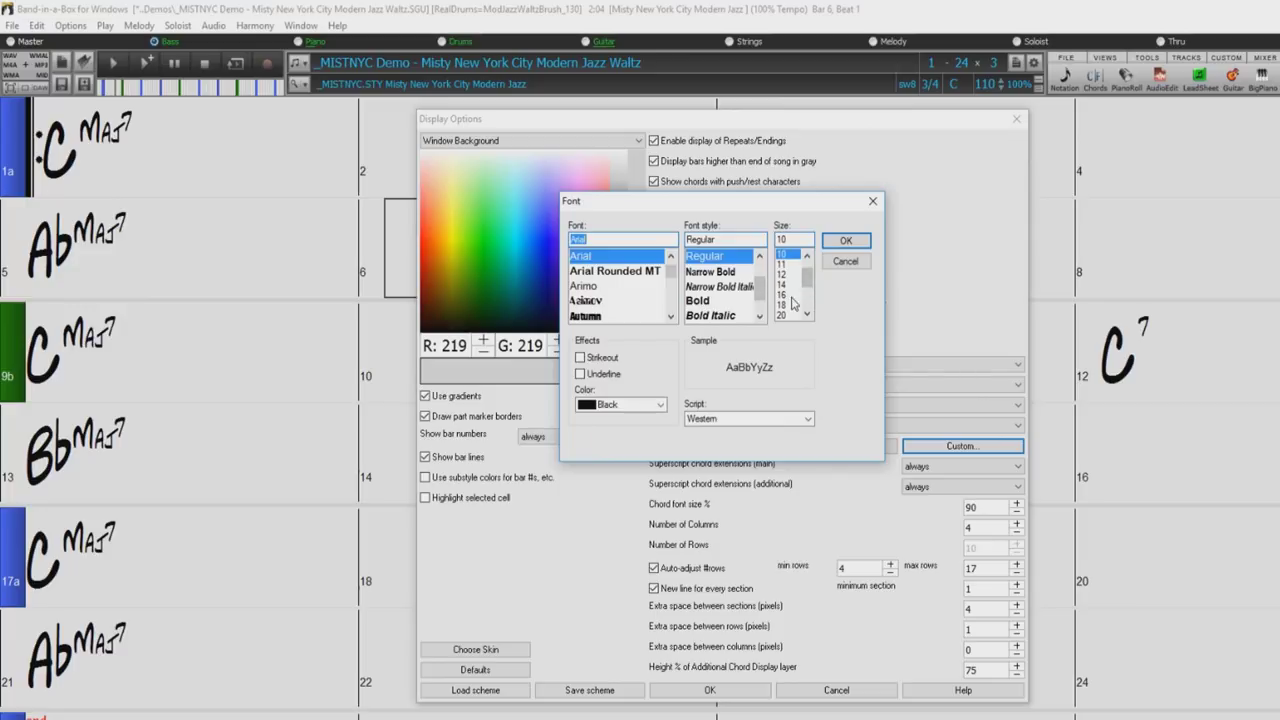
left_click(845, 263)
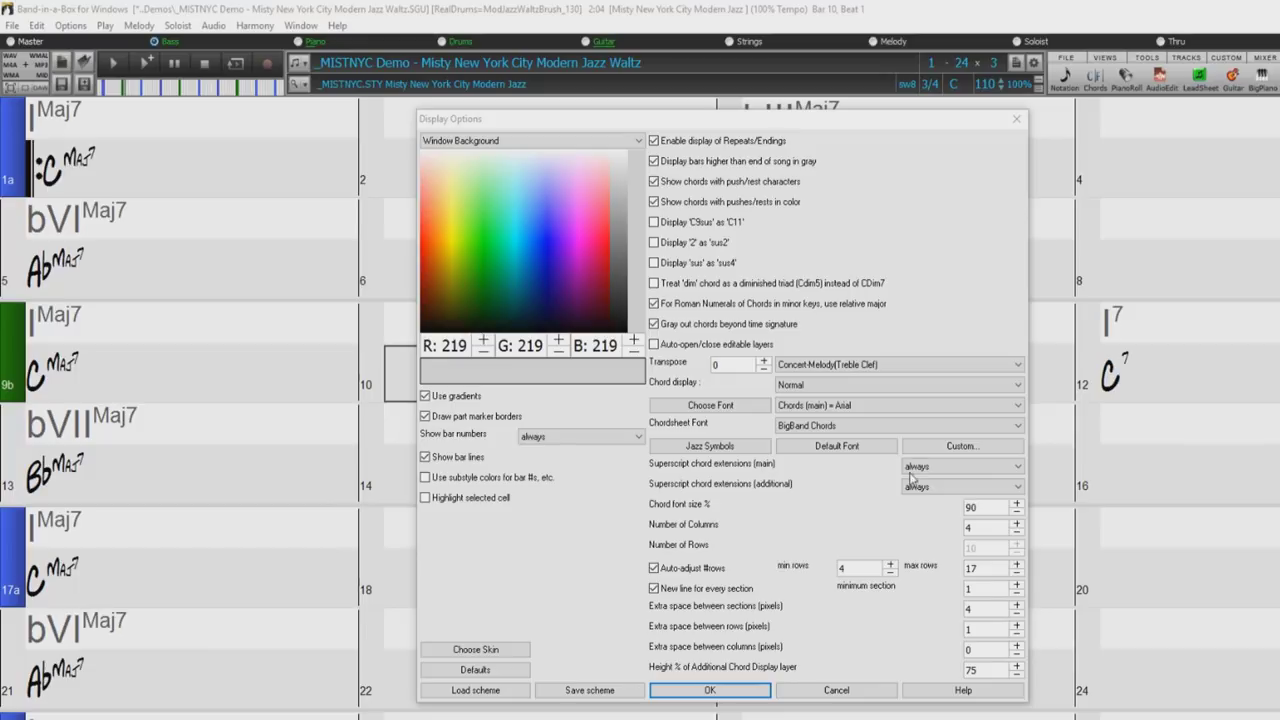
Set Superscript chord extensions to never for both main and additional chords, and apply
left_click(1006, 470)
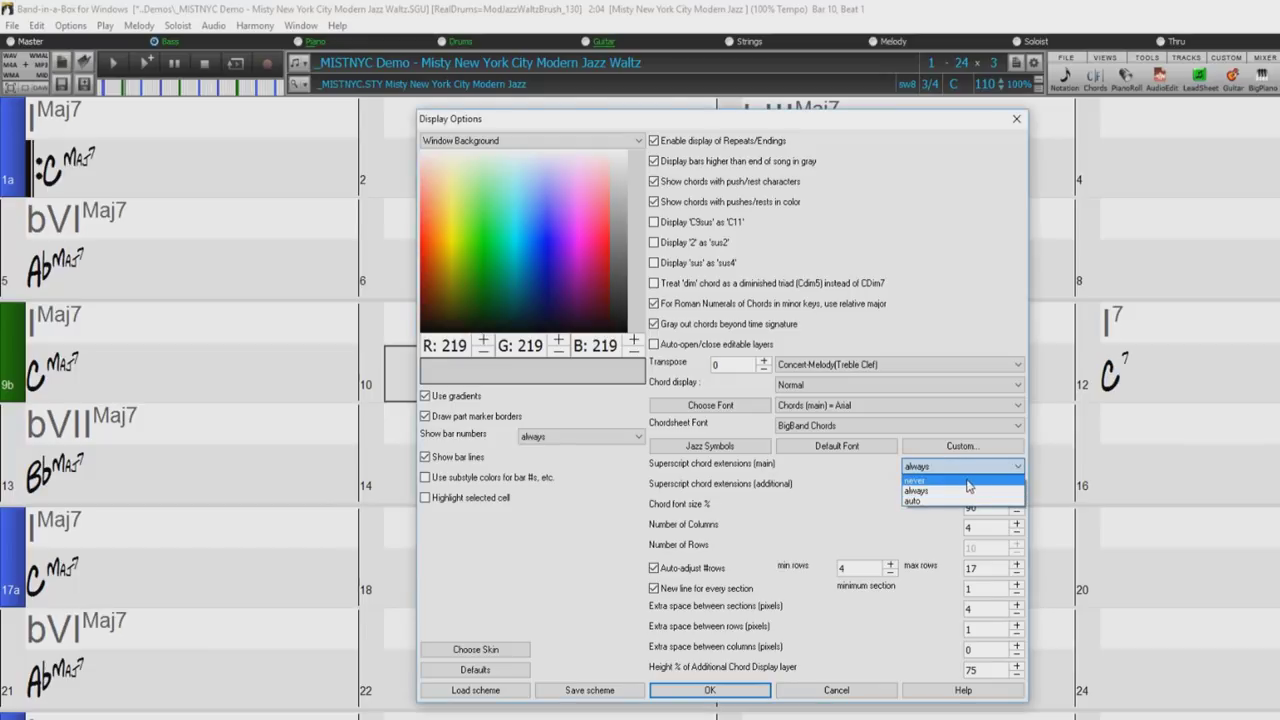
left_click(925, 480)
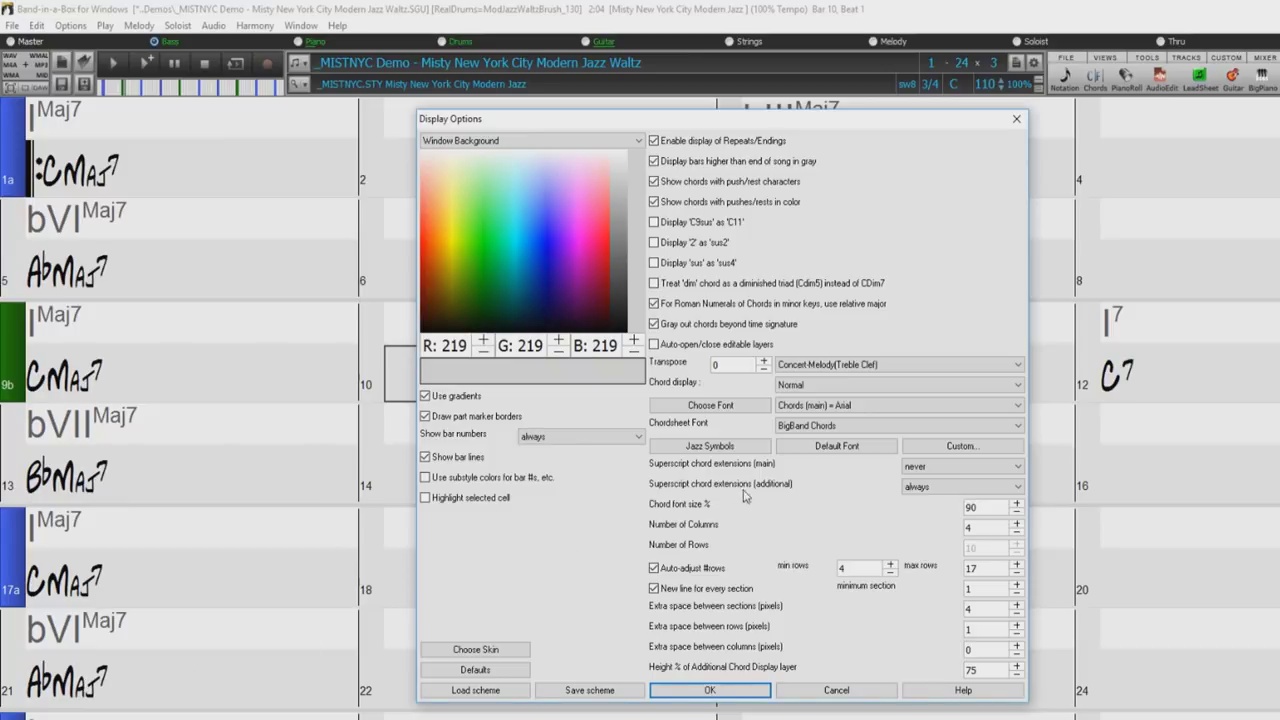
left_click(947, 490)
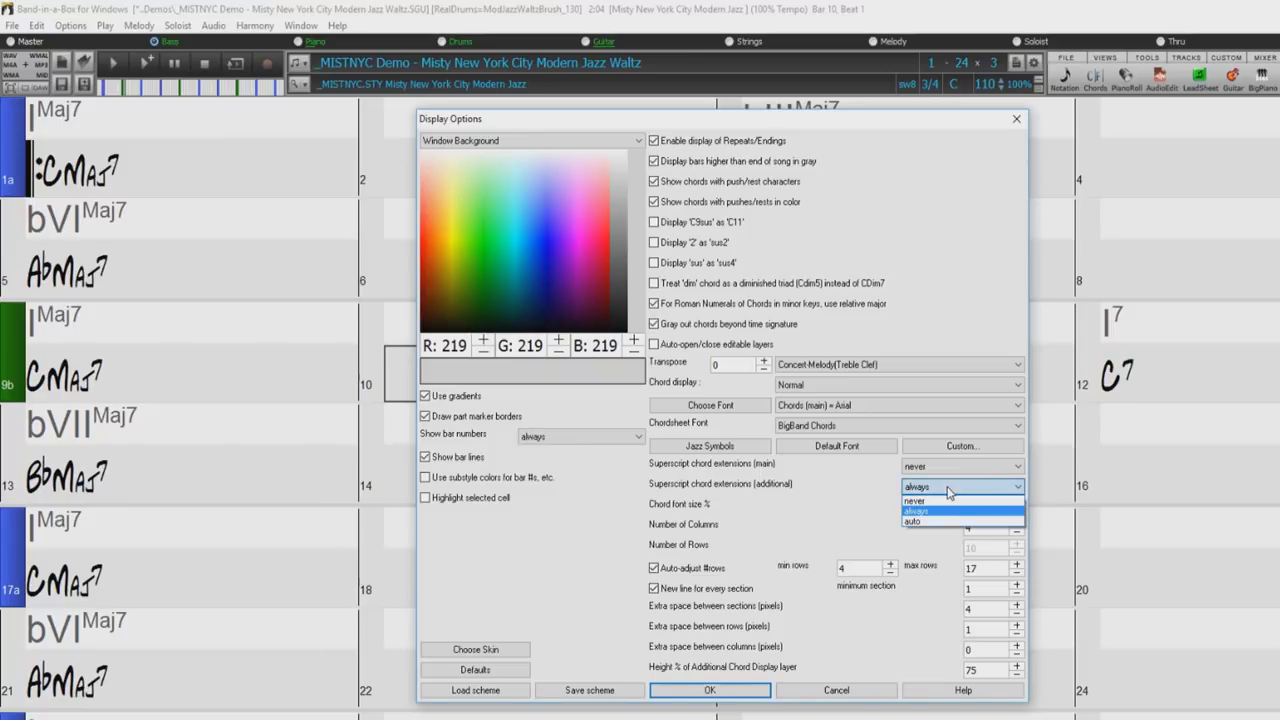
left_click(940, 506)
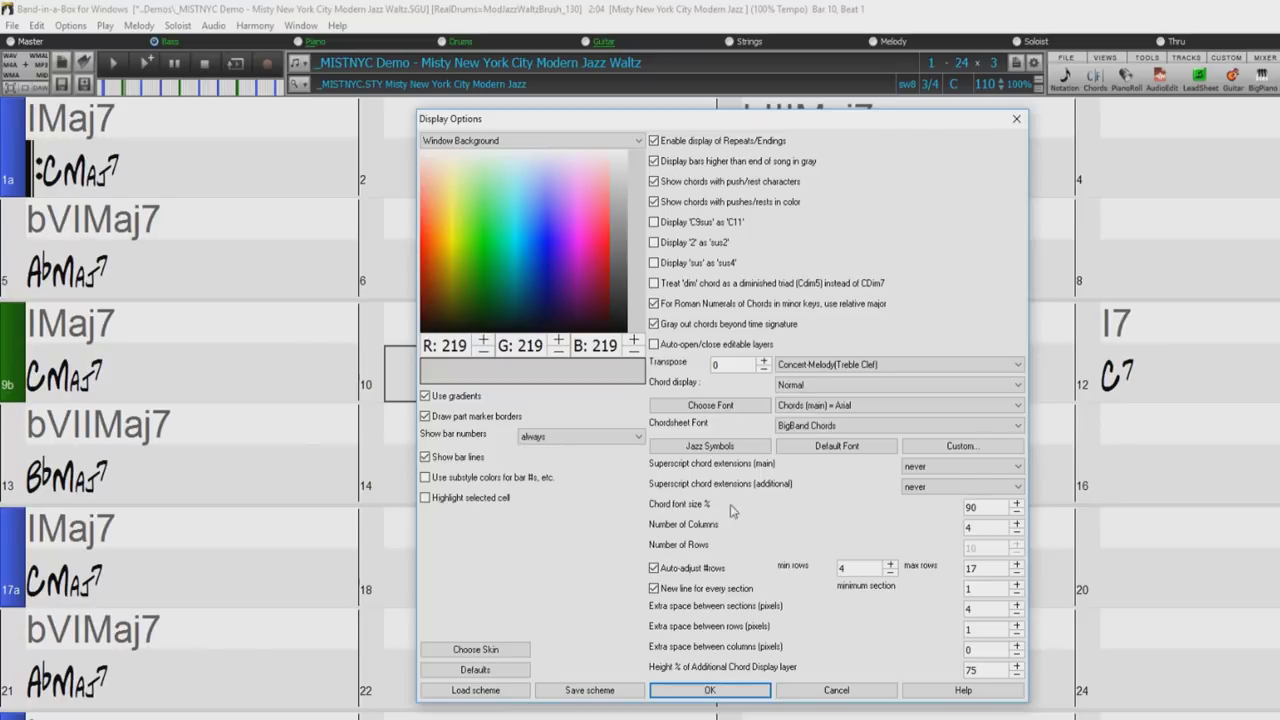
left_click(728, 690)
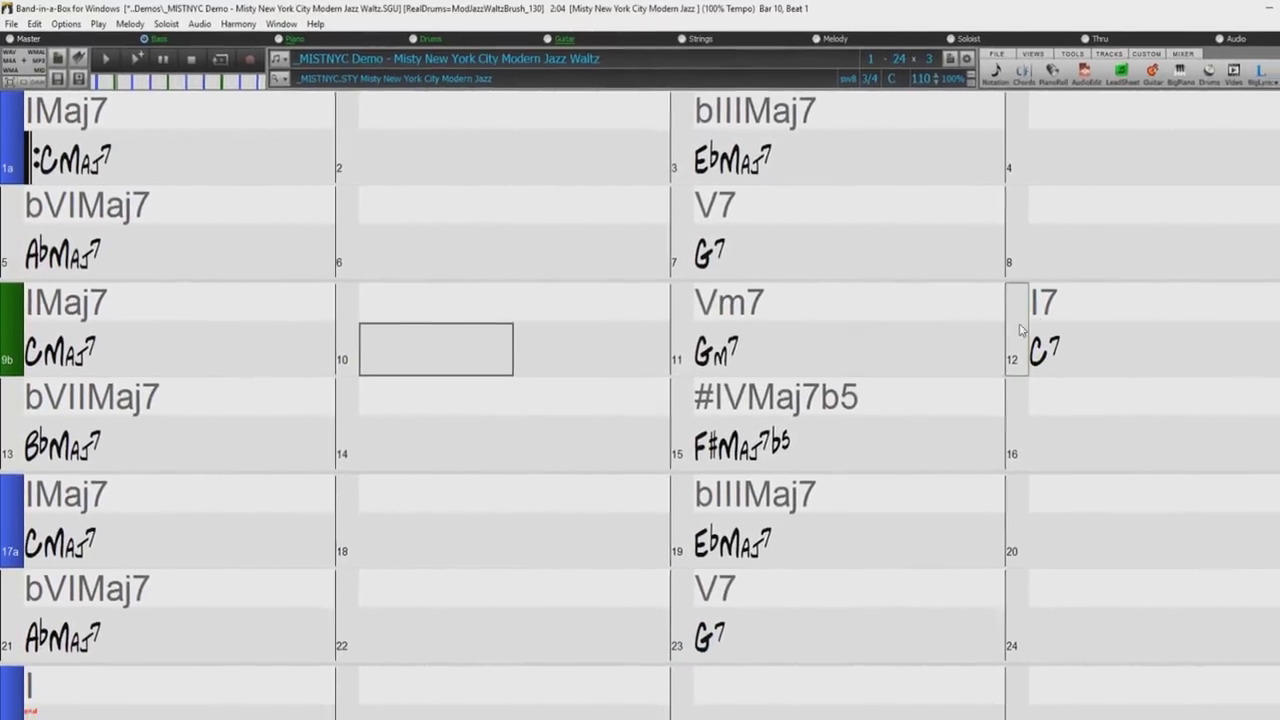
Set Additional Chord Display to None under Ch.Display Layers, removing the Roman-numeral line
left_click(1252, 78)
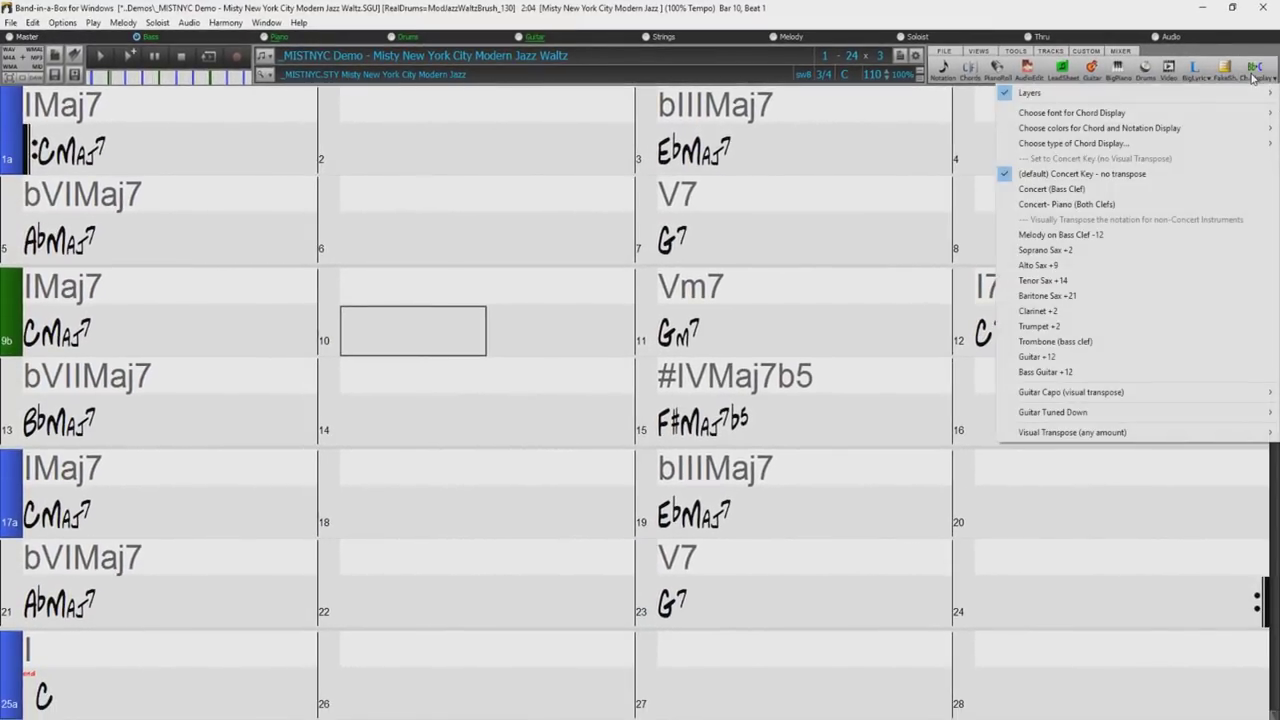
mouse_move(1165, 97)
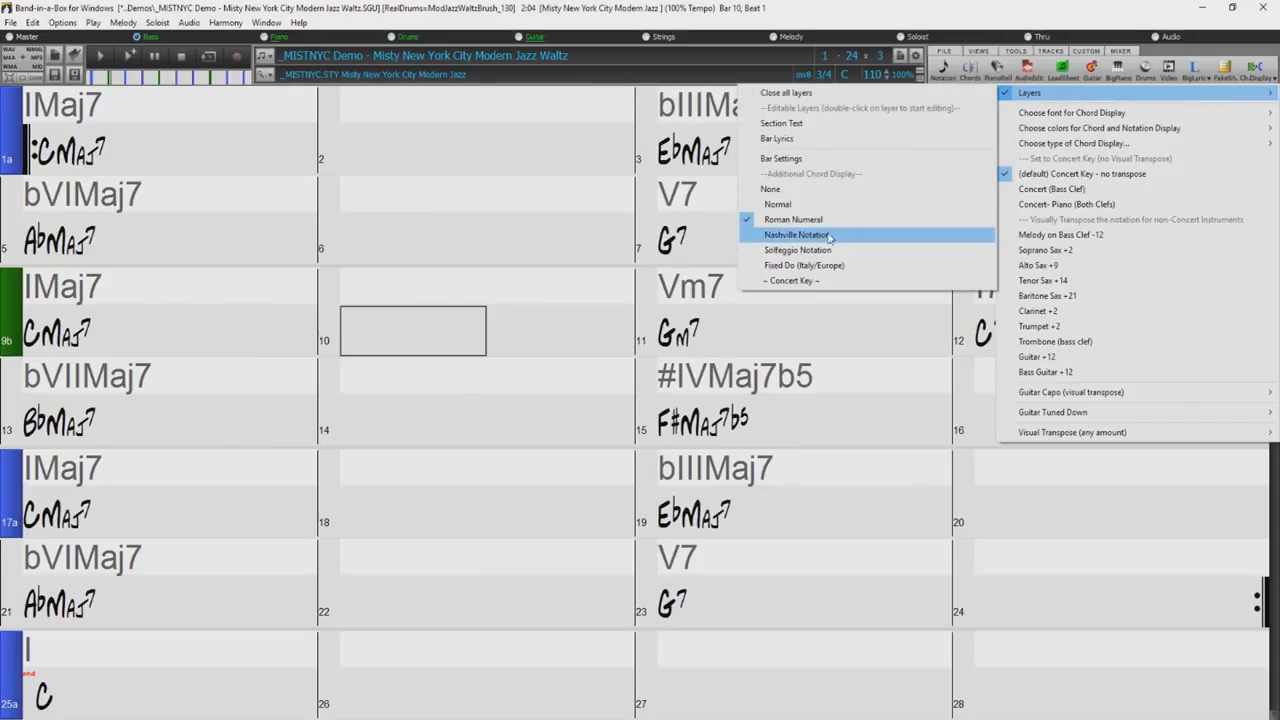
left_click(794, 194)
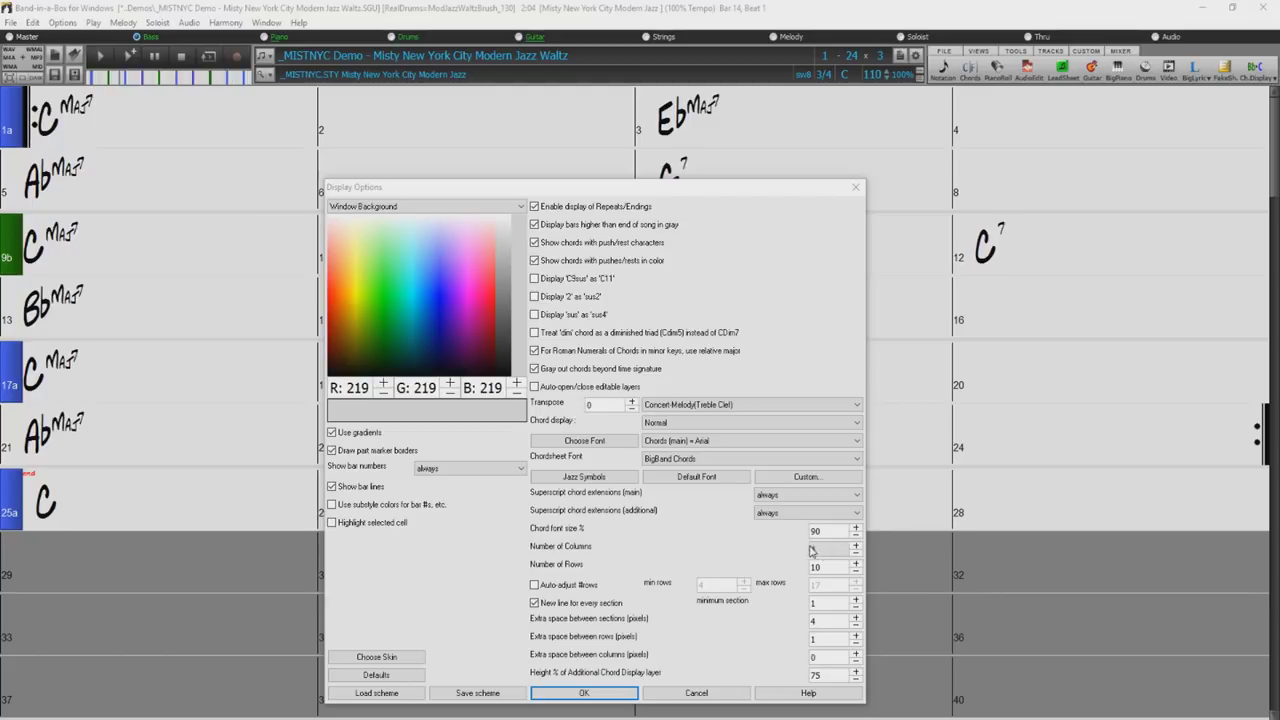
Try 6 columns before returning to 4, lower the rows, and tick Auto-adjust #rows
left_click(856, 546)
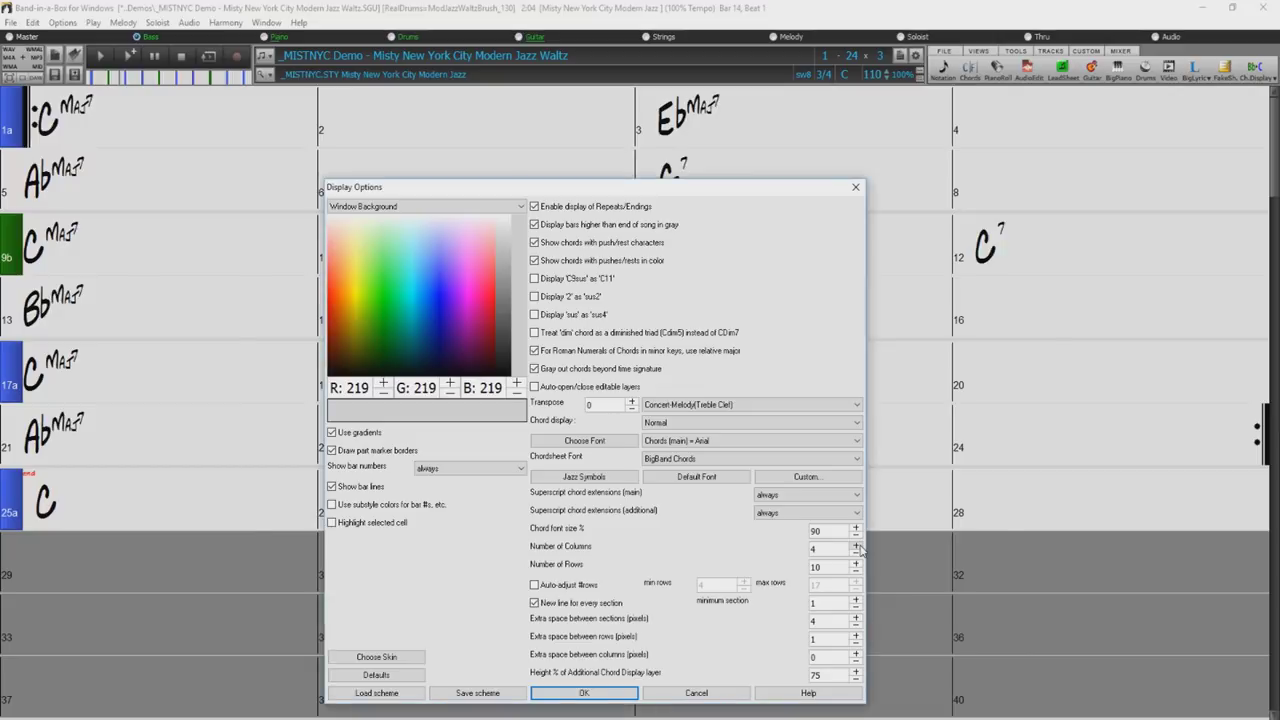
left_click(856, 546)
left_click(856, 551)
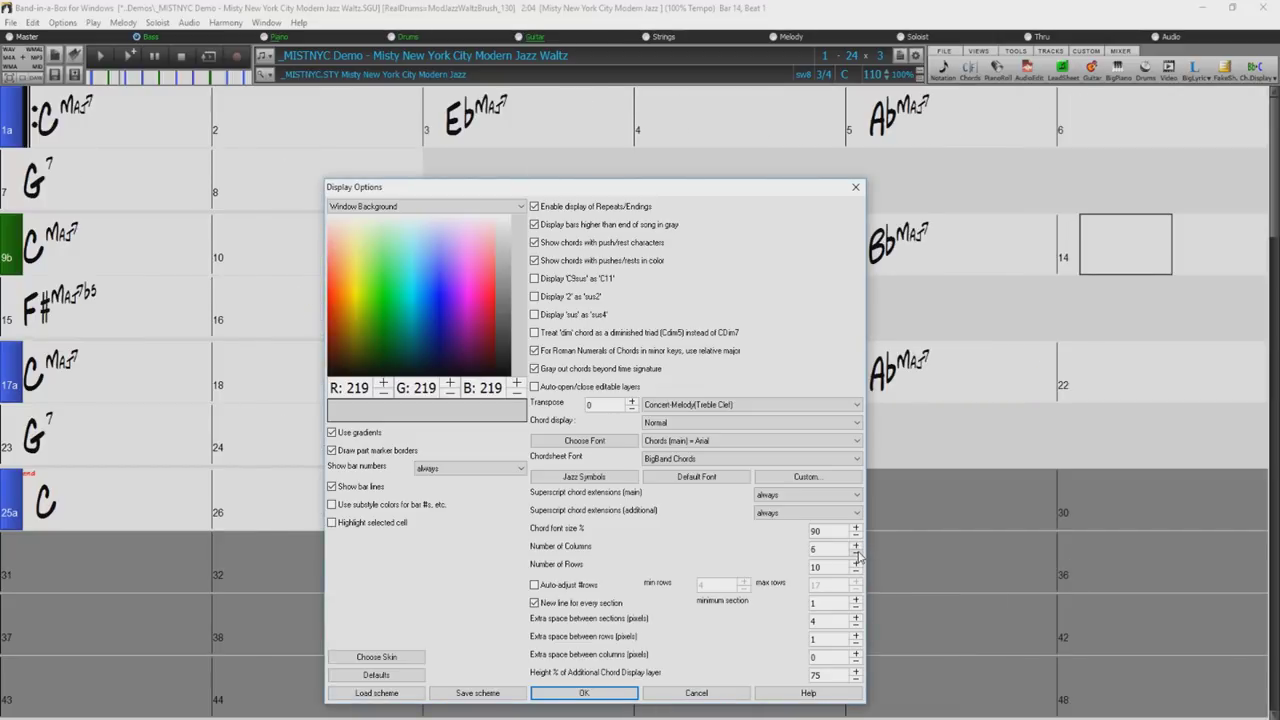
left_click(856, 551)
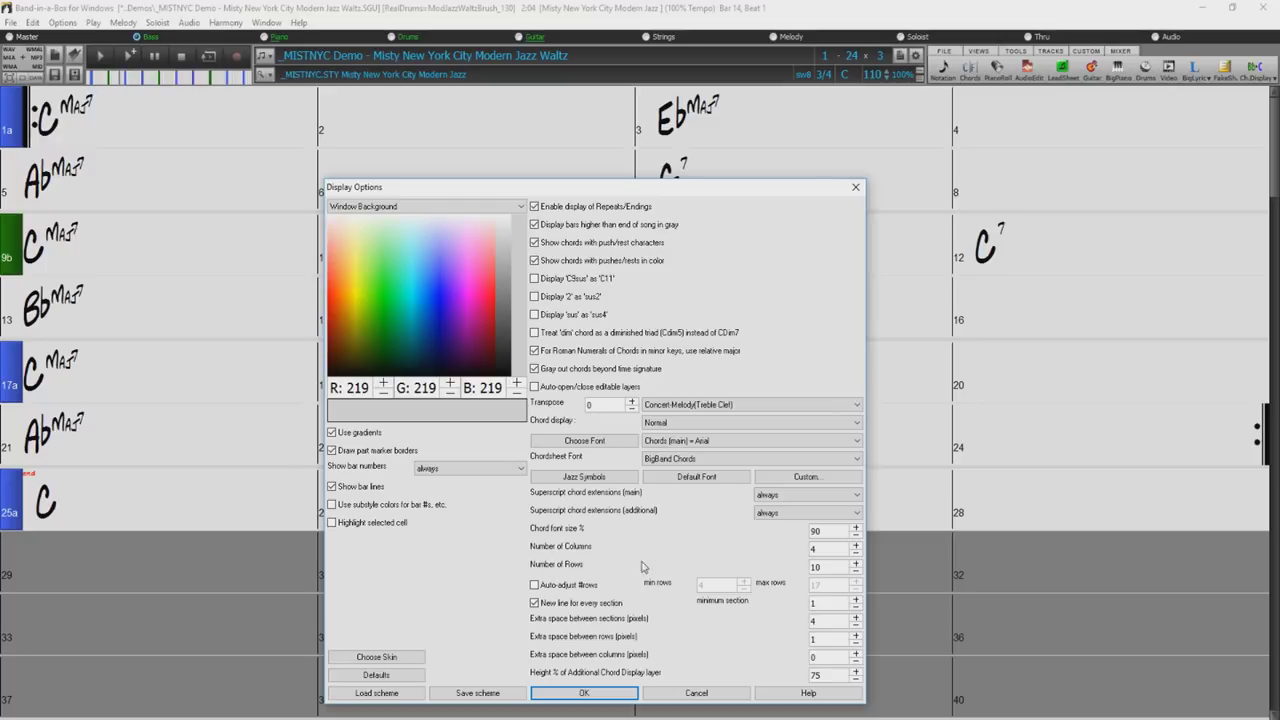
left_click(855, 574)
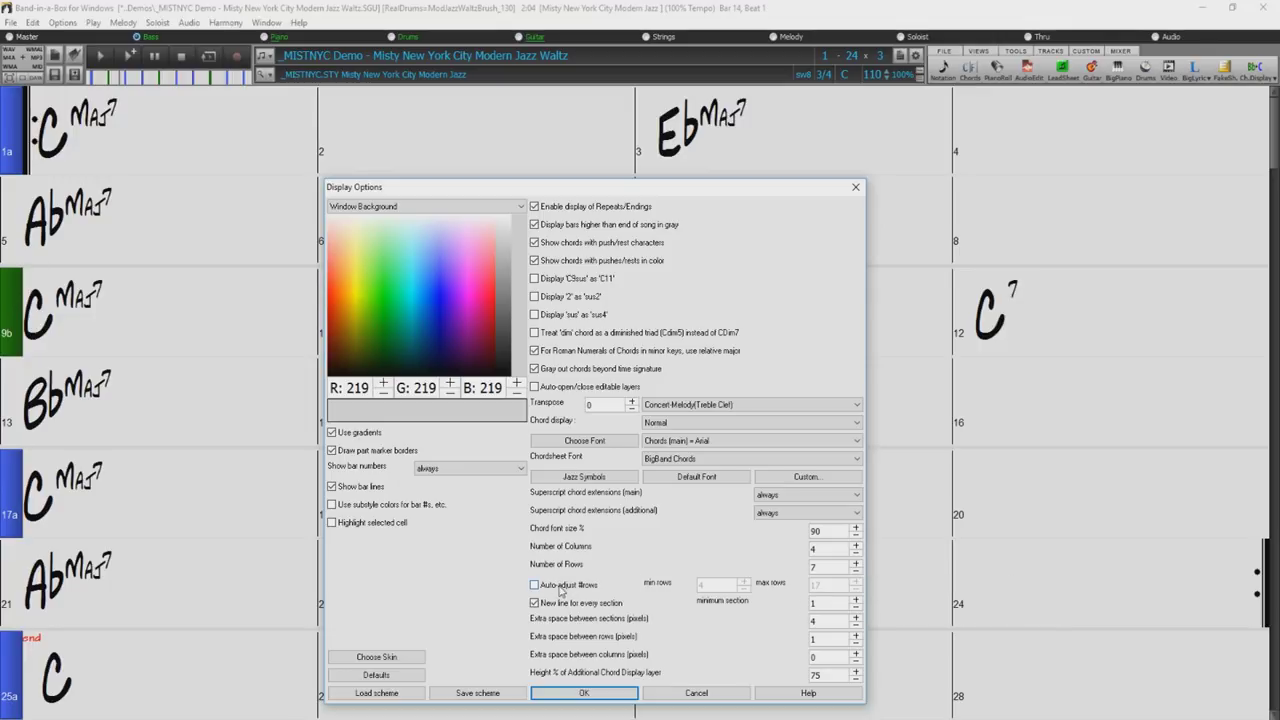
left_click(535, 586)
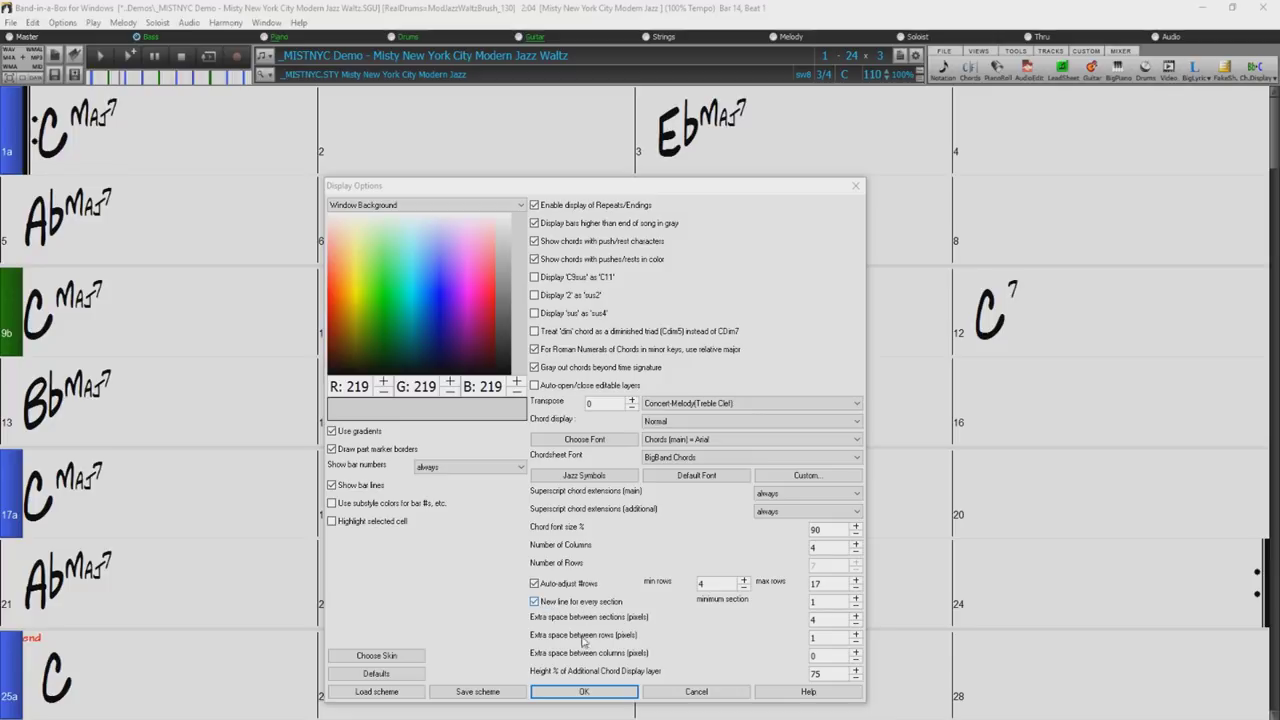
Apply the options, then add a part marker at bar 16, change it to b, and remove it
left_click(584, 691)
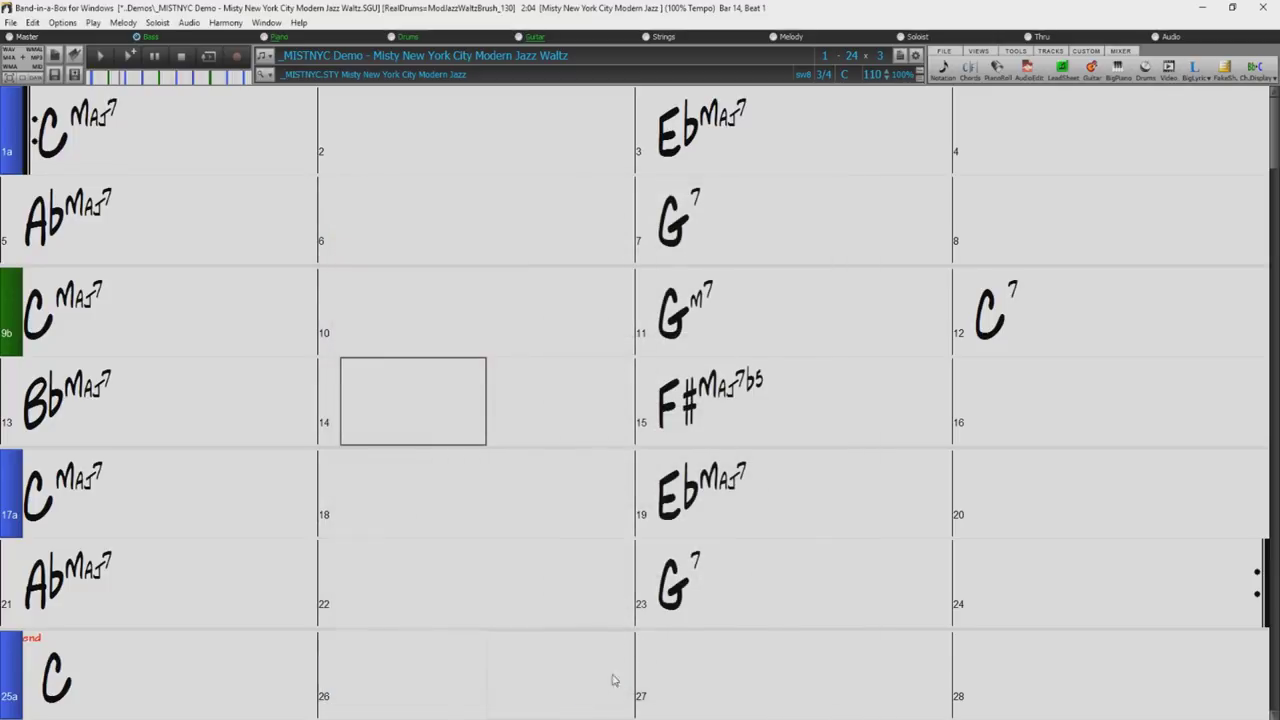
left_click(985, 396)
key("p")
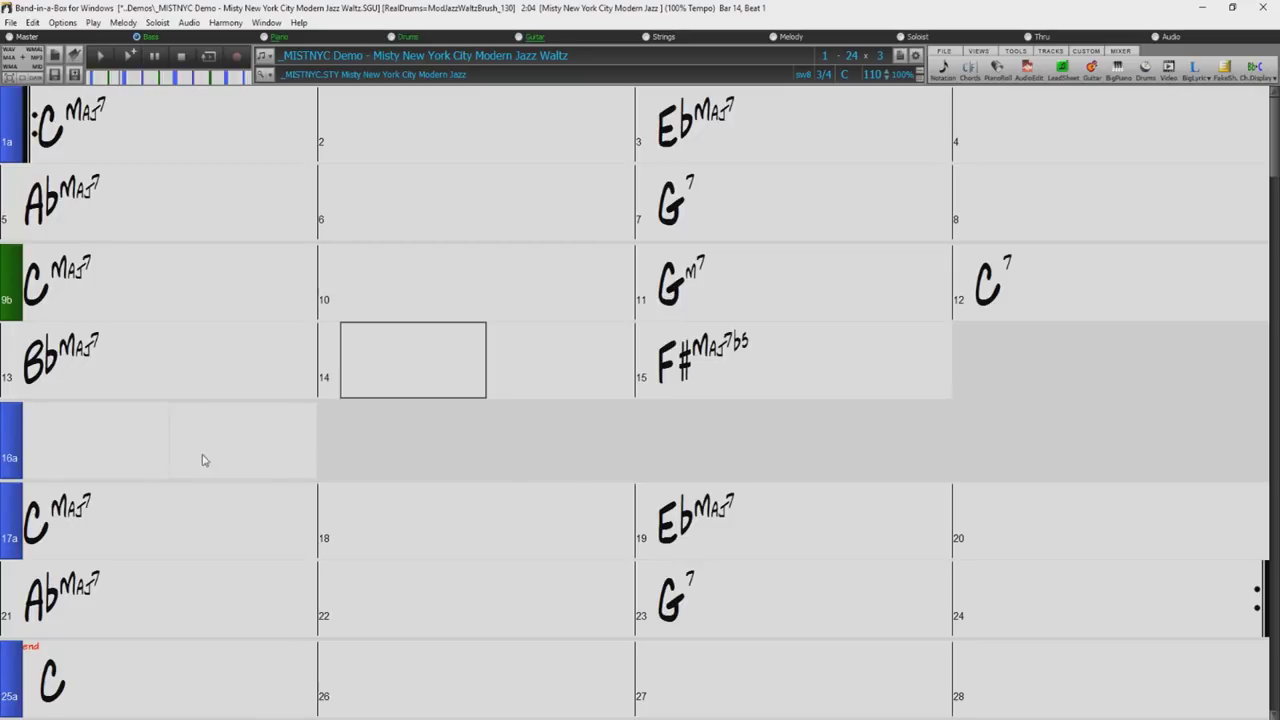
left_click(8, 443)
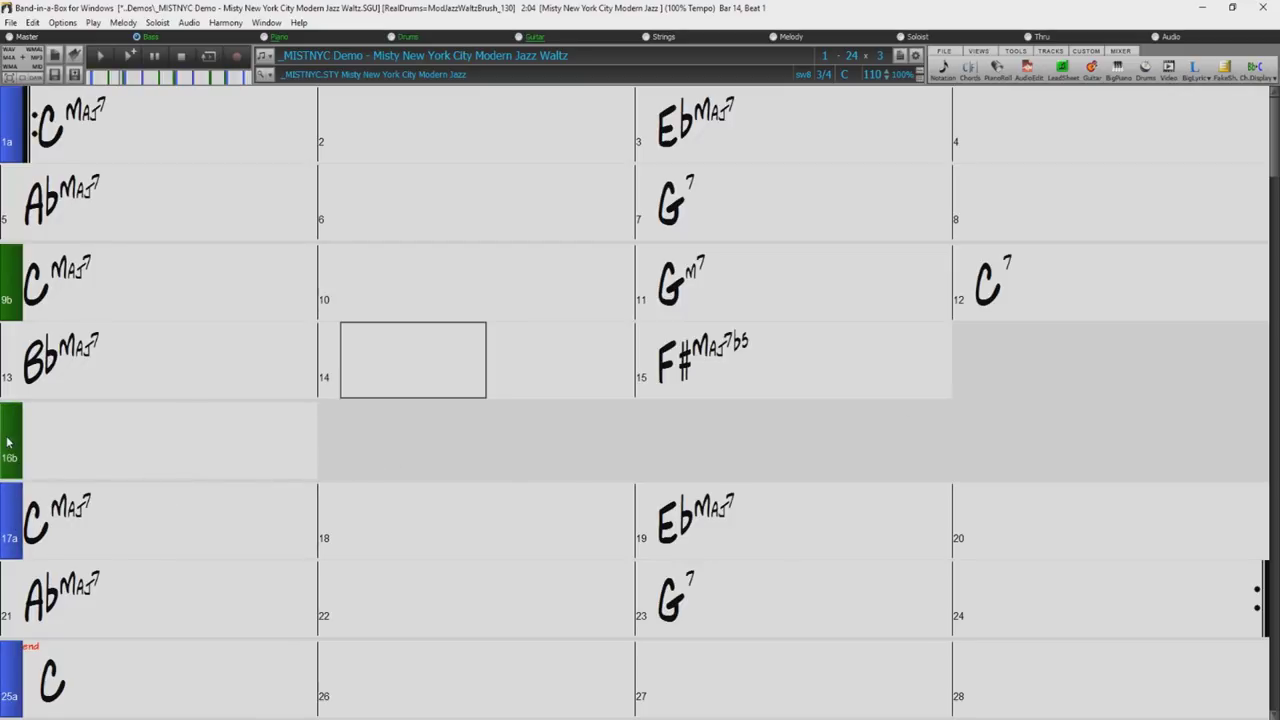
left_click(8, 443)
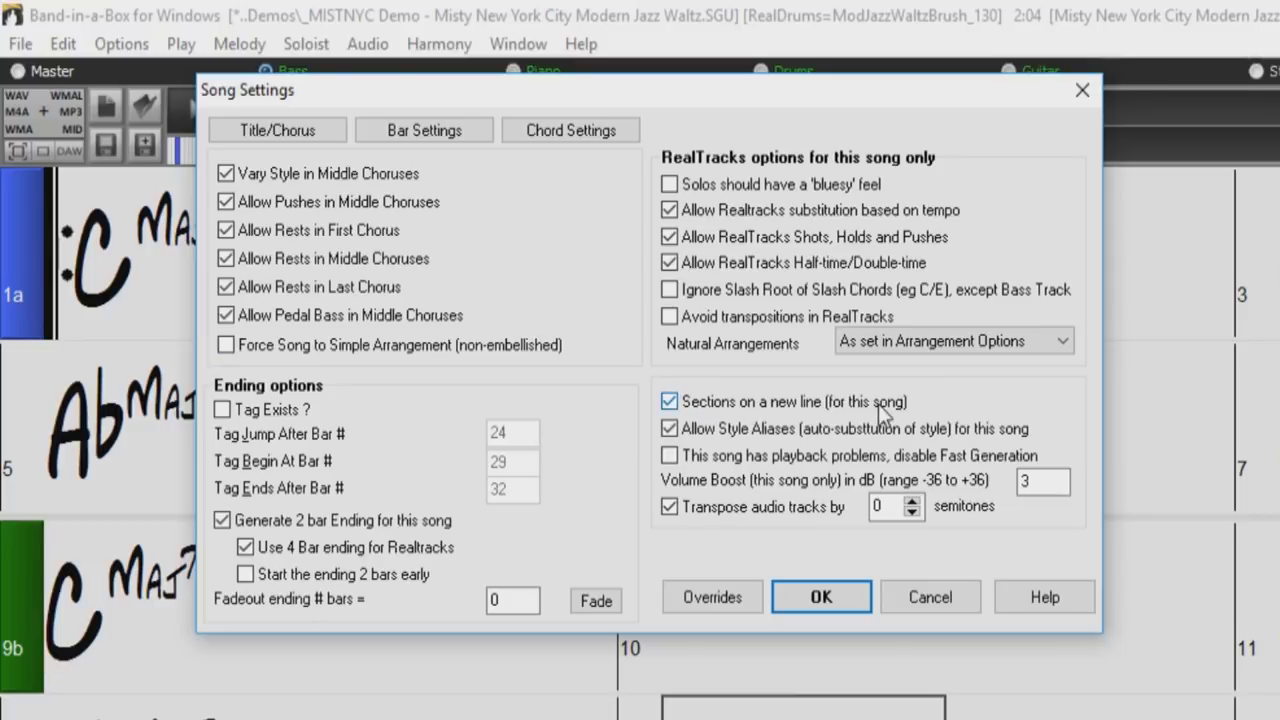
Uncheck 'Sections on a new line (for this song)' and confirm Song Settings
left_click(670, 401)
left_click(798, 588)
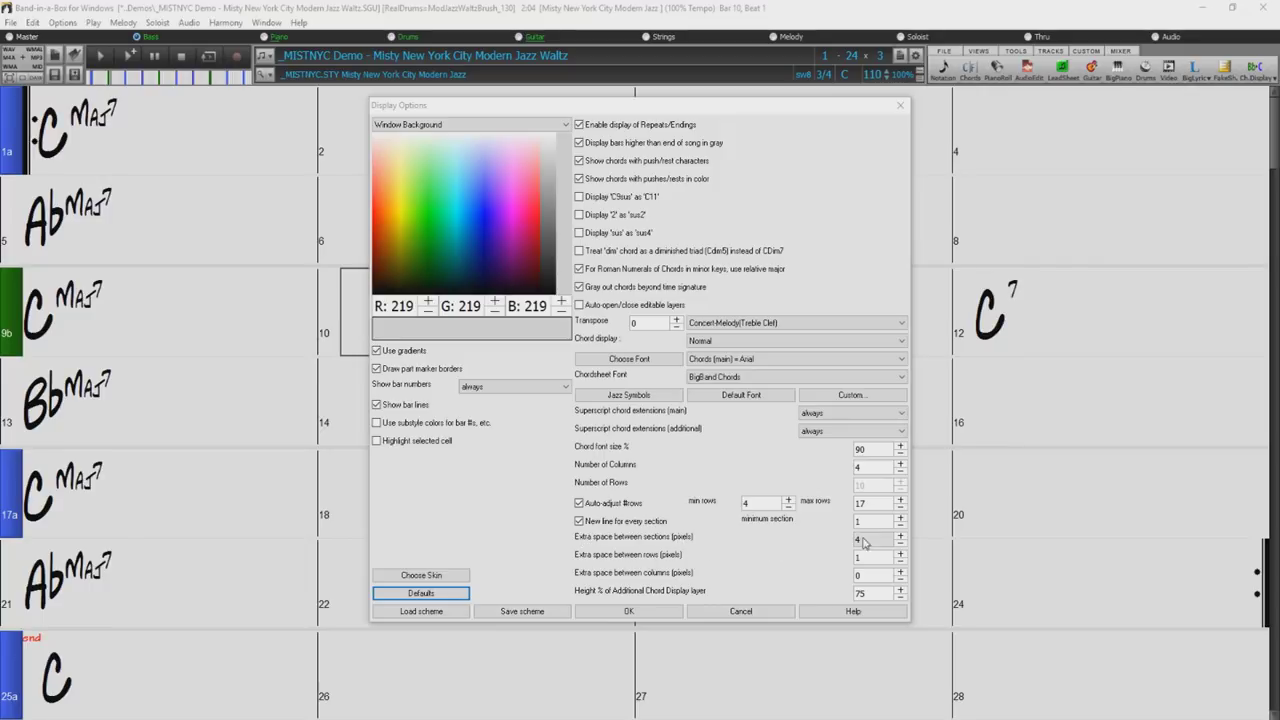
Try larger extra spacing: 13 pixels between sections, 11 between rows, and wider column gaps
left_click(901, 536)
left_click(901, 536)
left_click(901, 536)
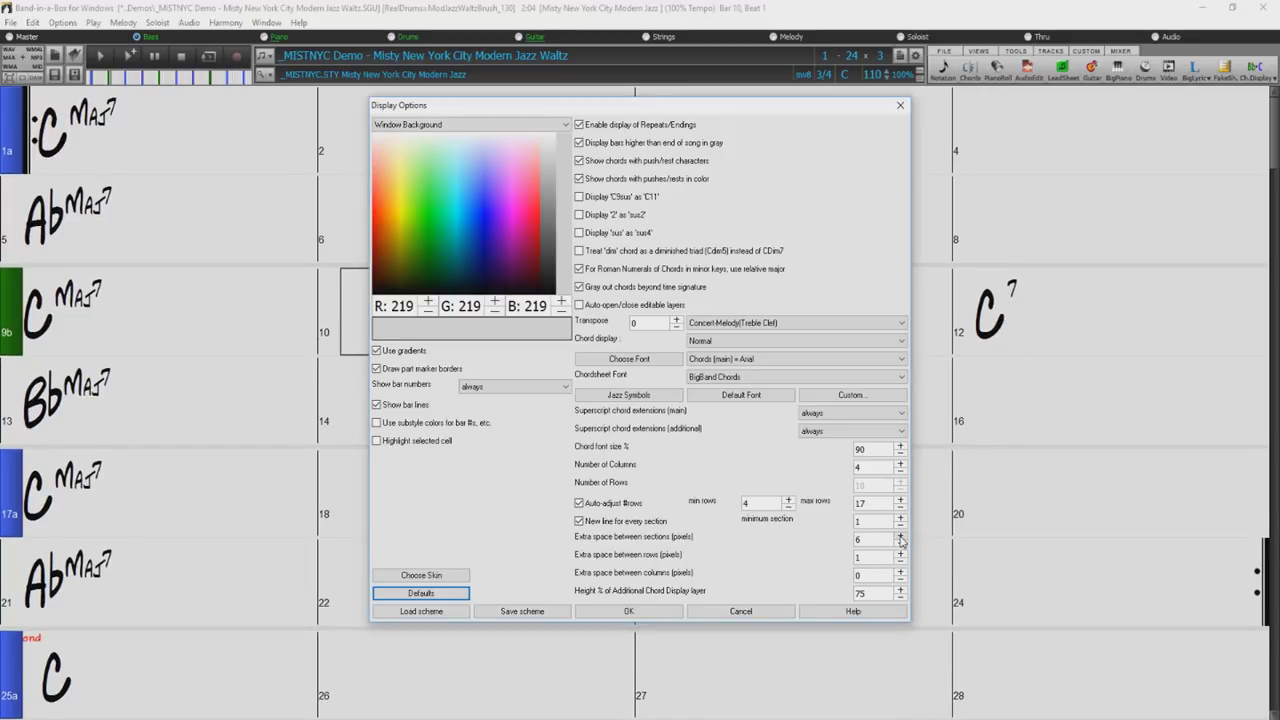
left_click(901, 536)
left_click(901, 537)
left_click(901, 537)
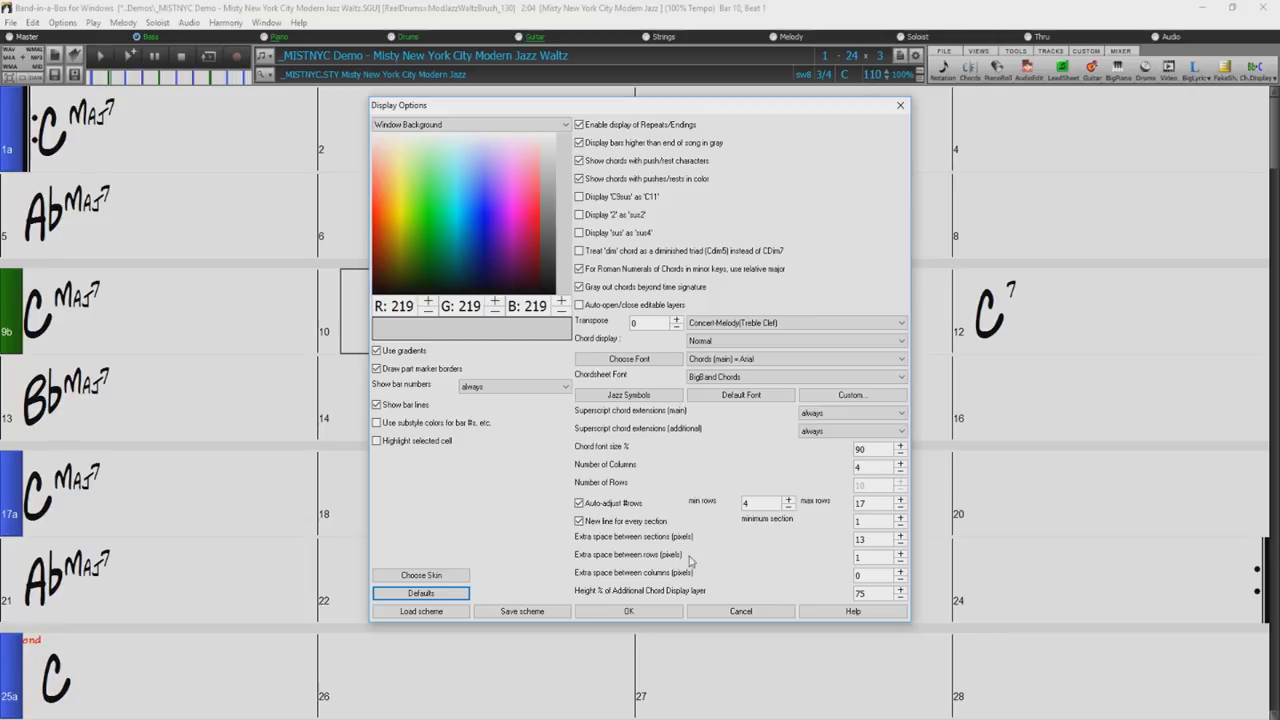
left_click(900, 554)
left_click(900, 554)
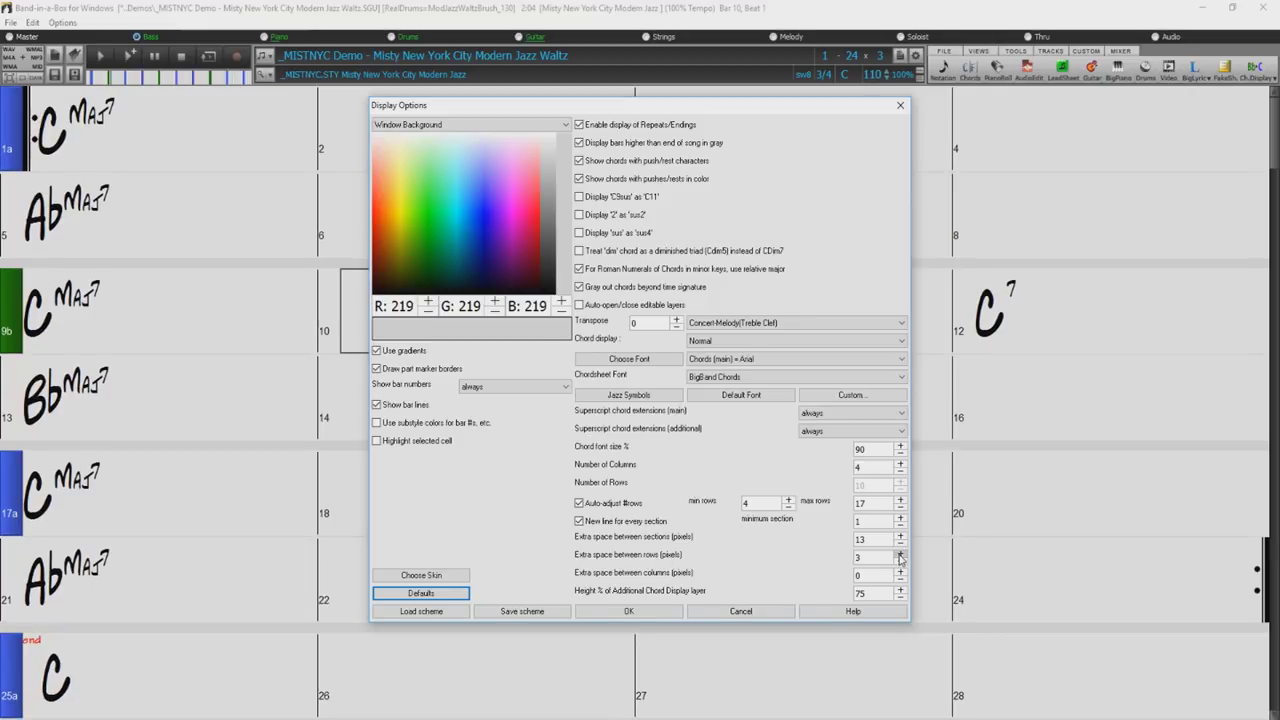
left_click(900, 555)
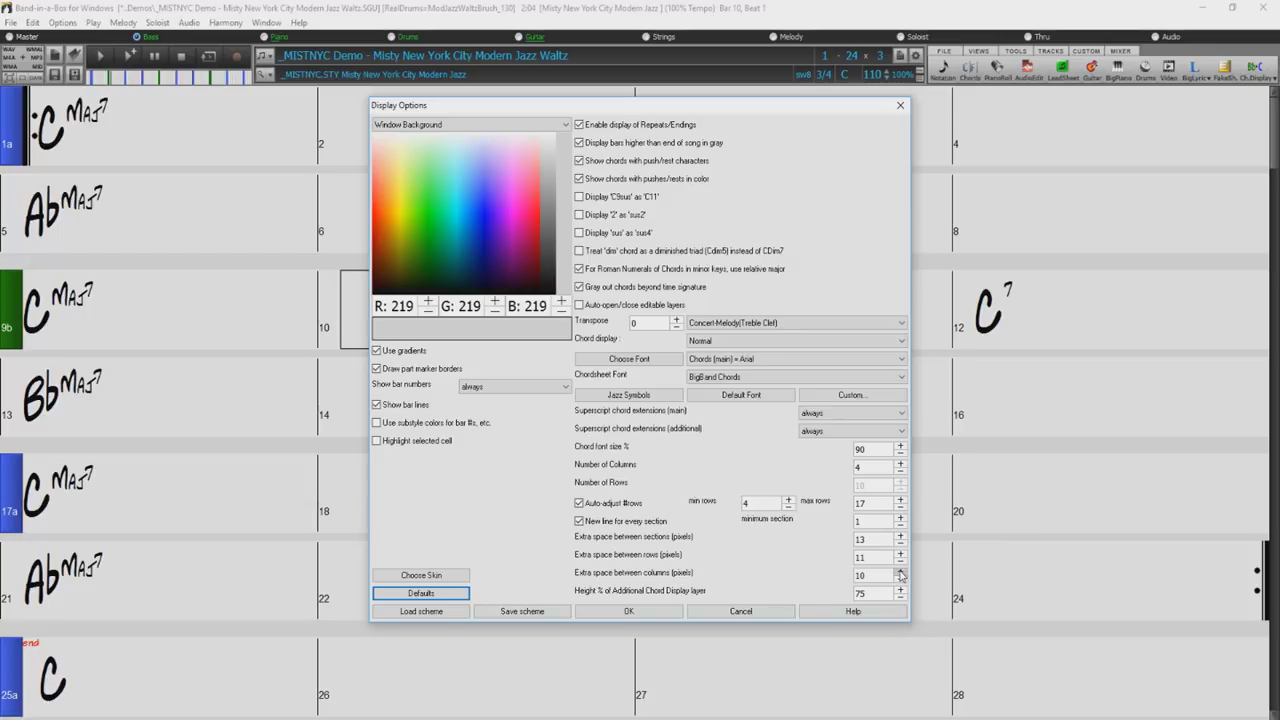
left_click(900, 572)
left_click(900, 572)
left_click(900, 572)
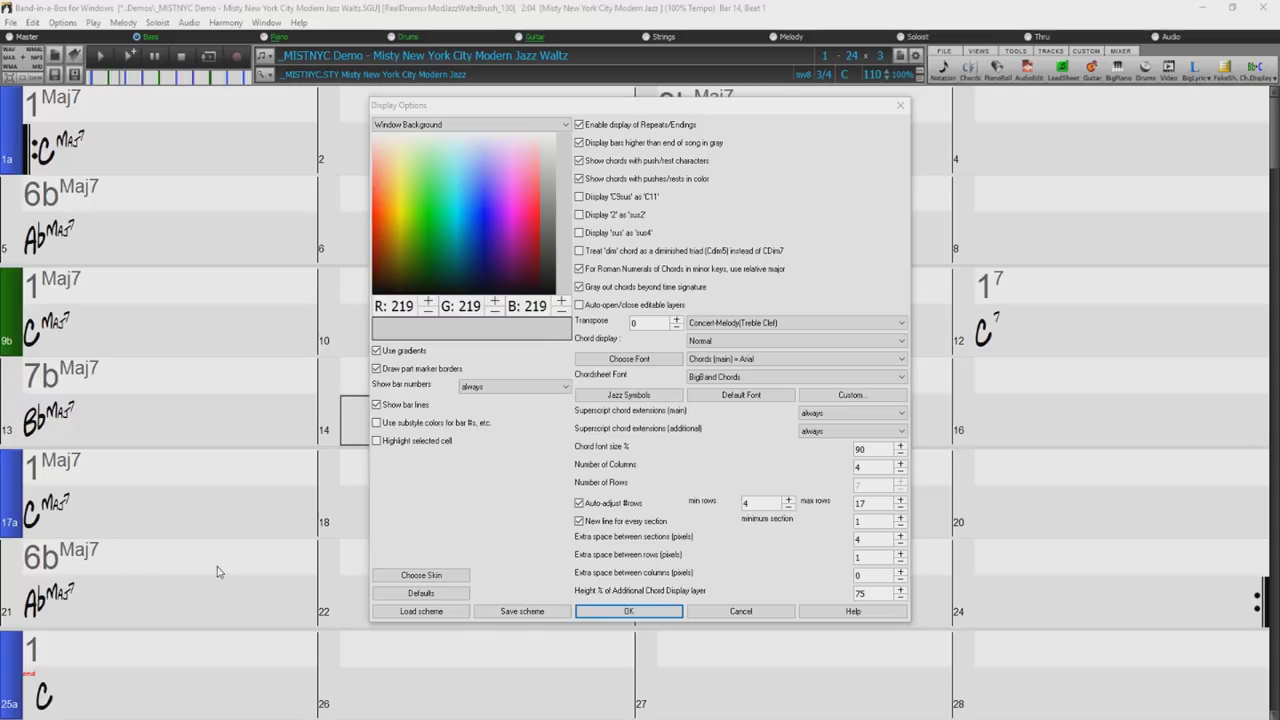
Change the additional chord display layer height from 75% to 100%
left_click(868, 594)
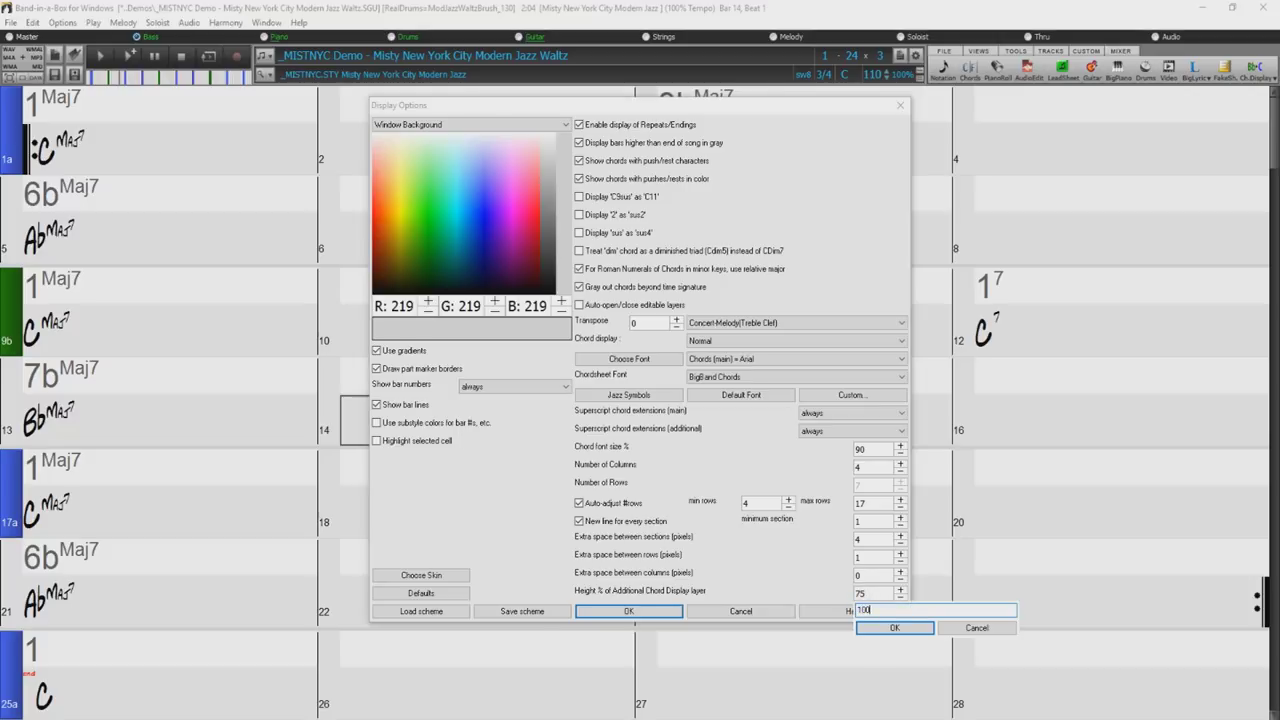
type("100")
left_click(920, 628)
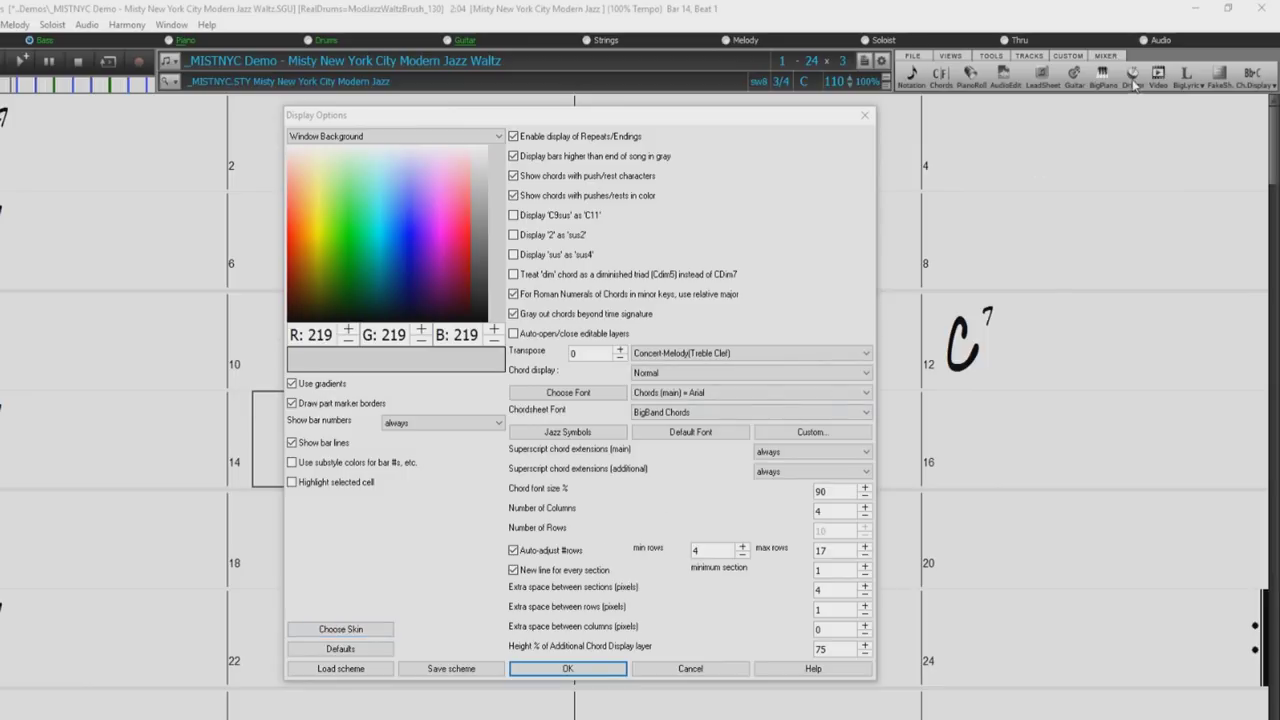
Apply the PG_color_right_toolbar_fullscreen skin from the skin list for colour toolbar icons
left_click(374, 629)
left_click(362, 698)
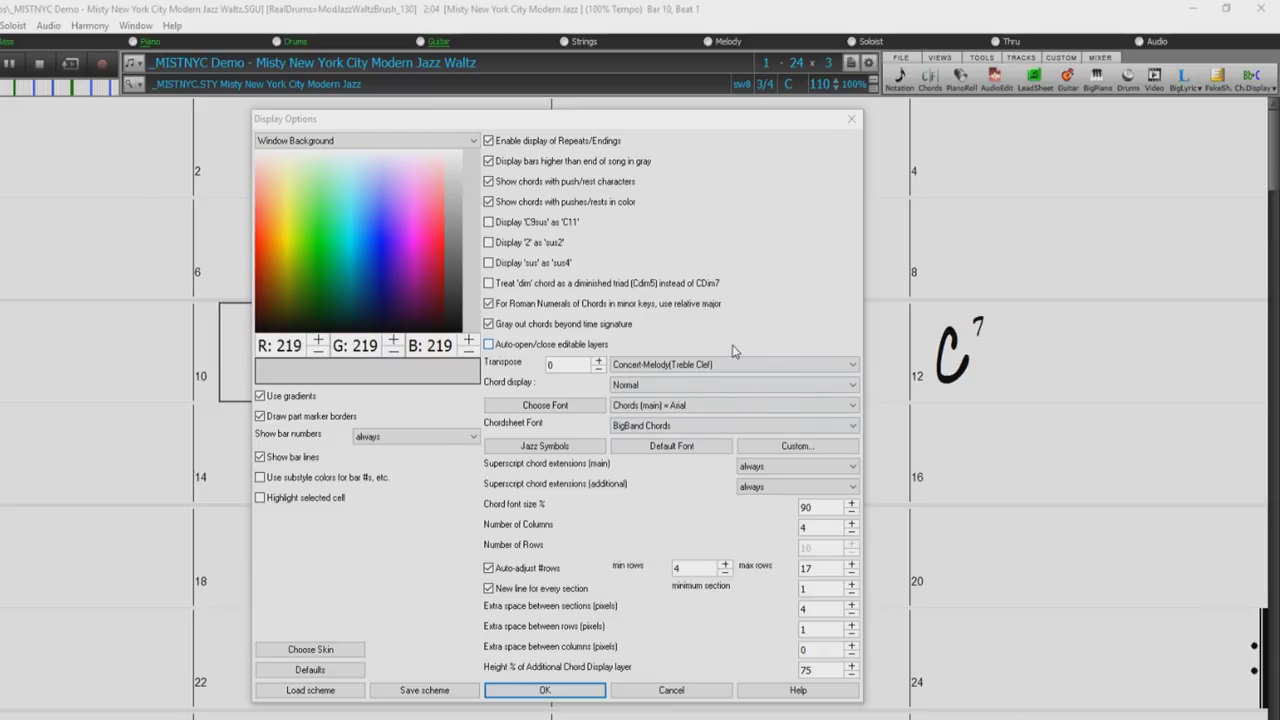
Leave Display Options and bring up the Ch.Display menu's Layers and chord-font choices
left_click(851, 119)
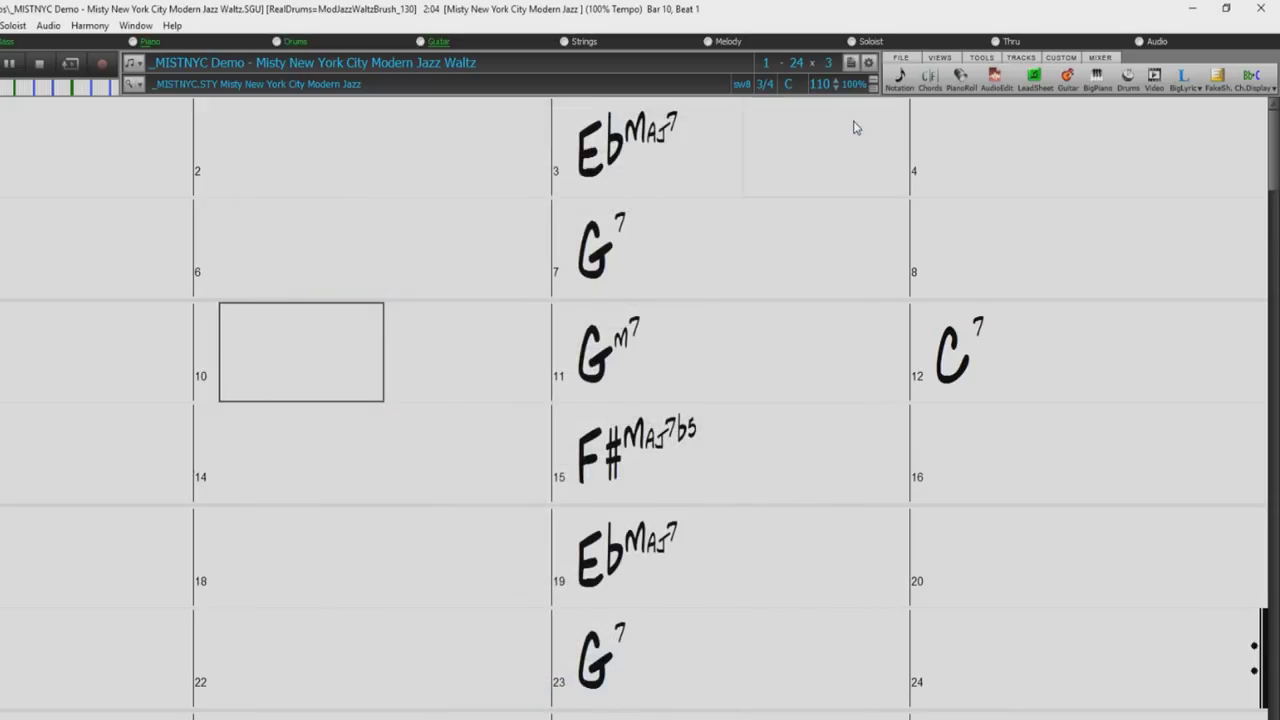
left_click(1254, 80)
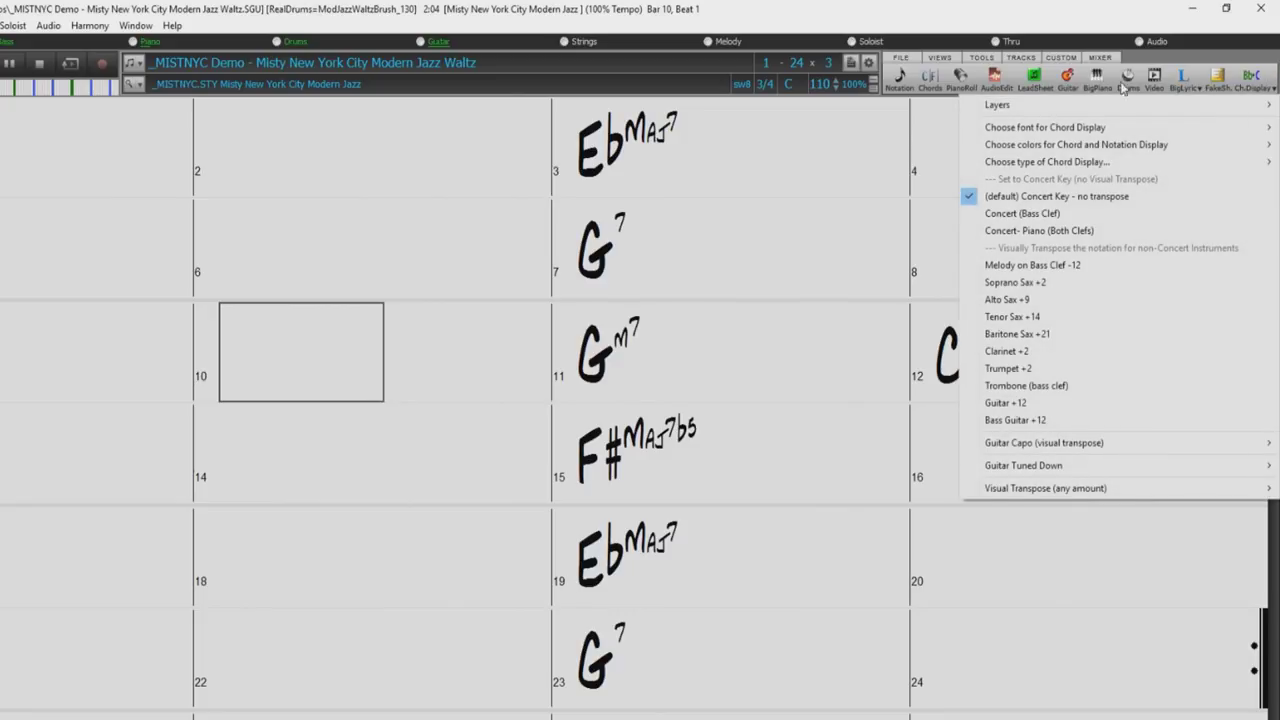
mouse_move(1012, 107)
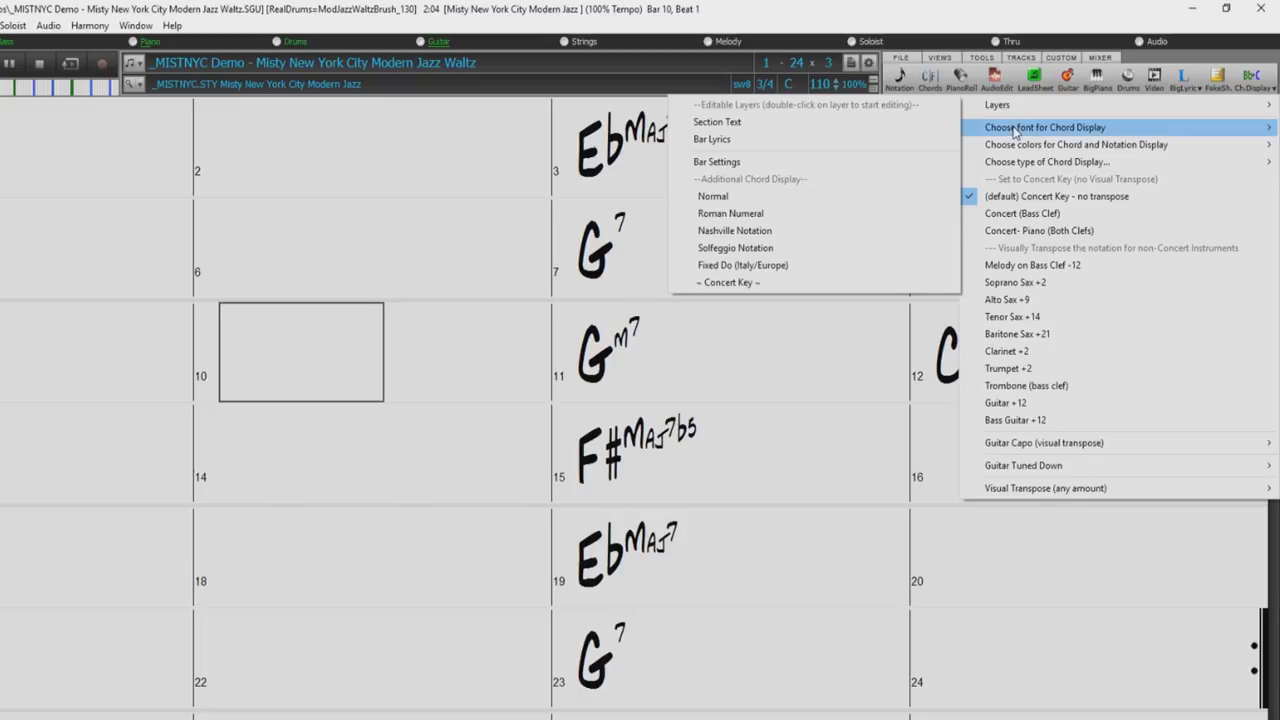
mouse_move(1033, 130)
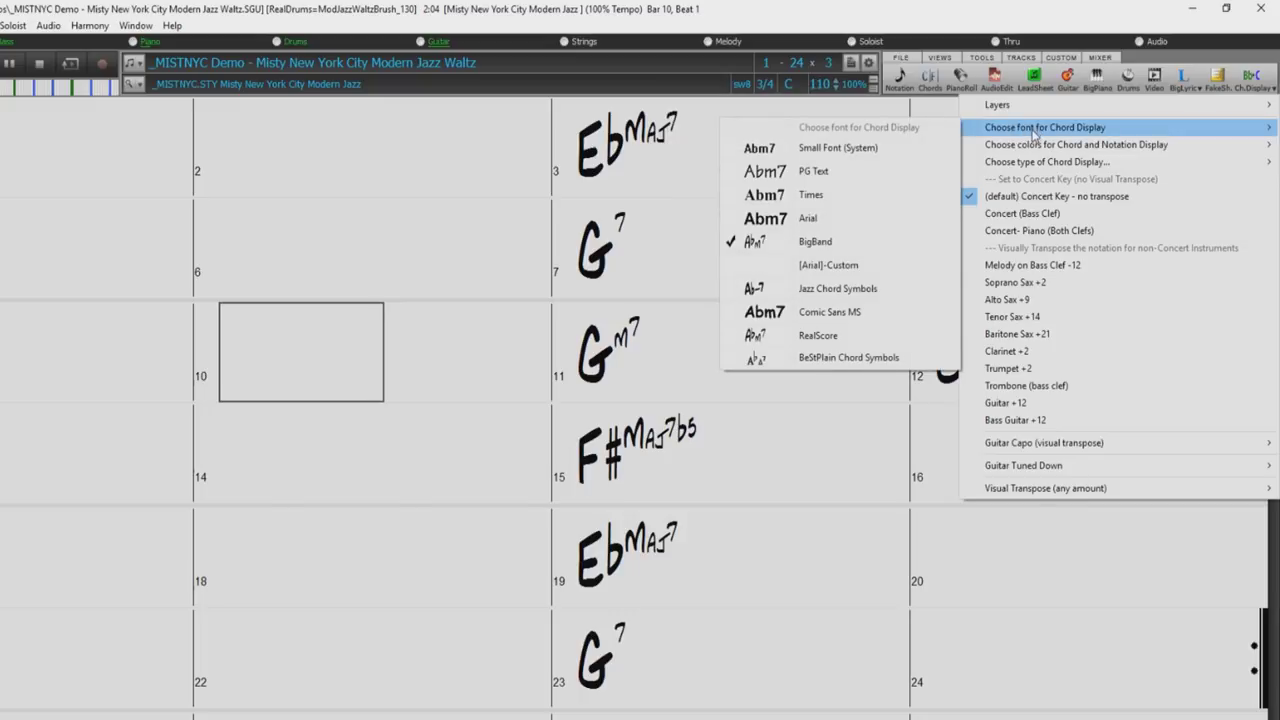